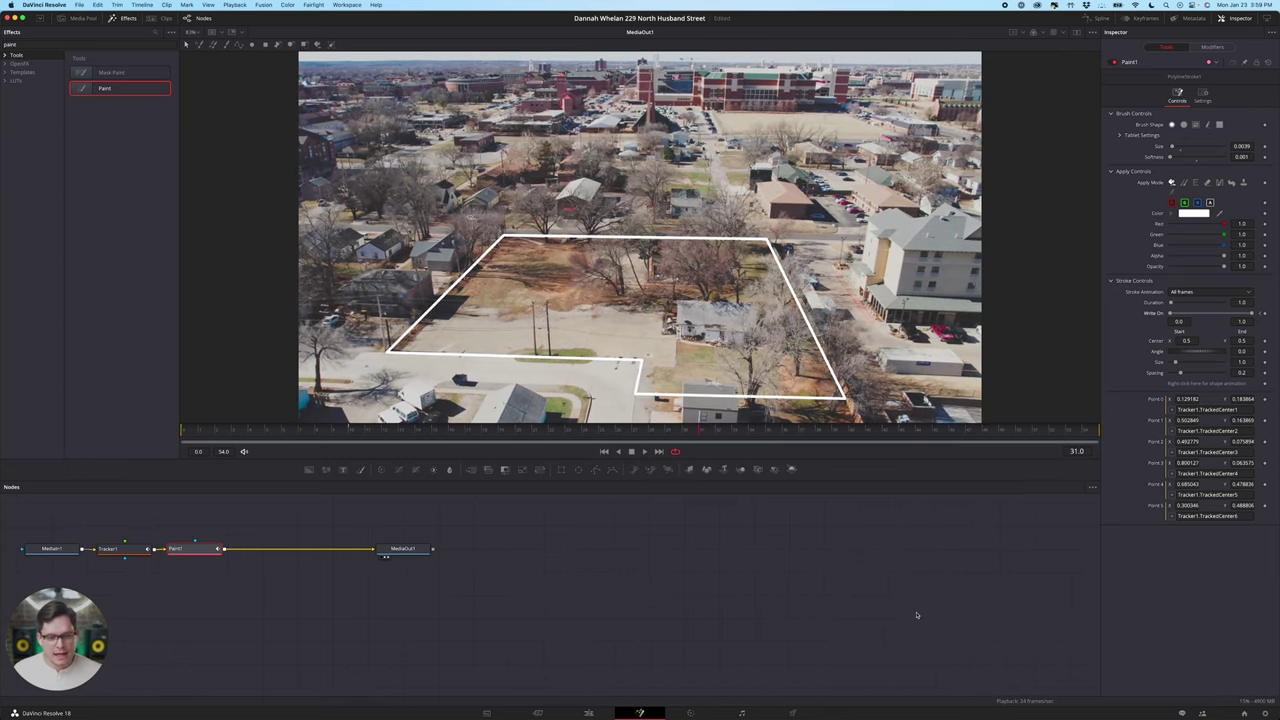
# Step: Go back to the Edit page timeline that holds Fusion Clip 1
pyautogui.click(588, 713)
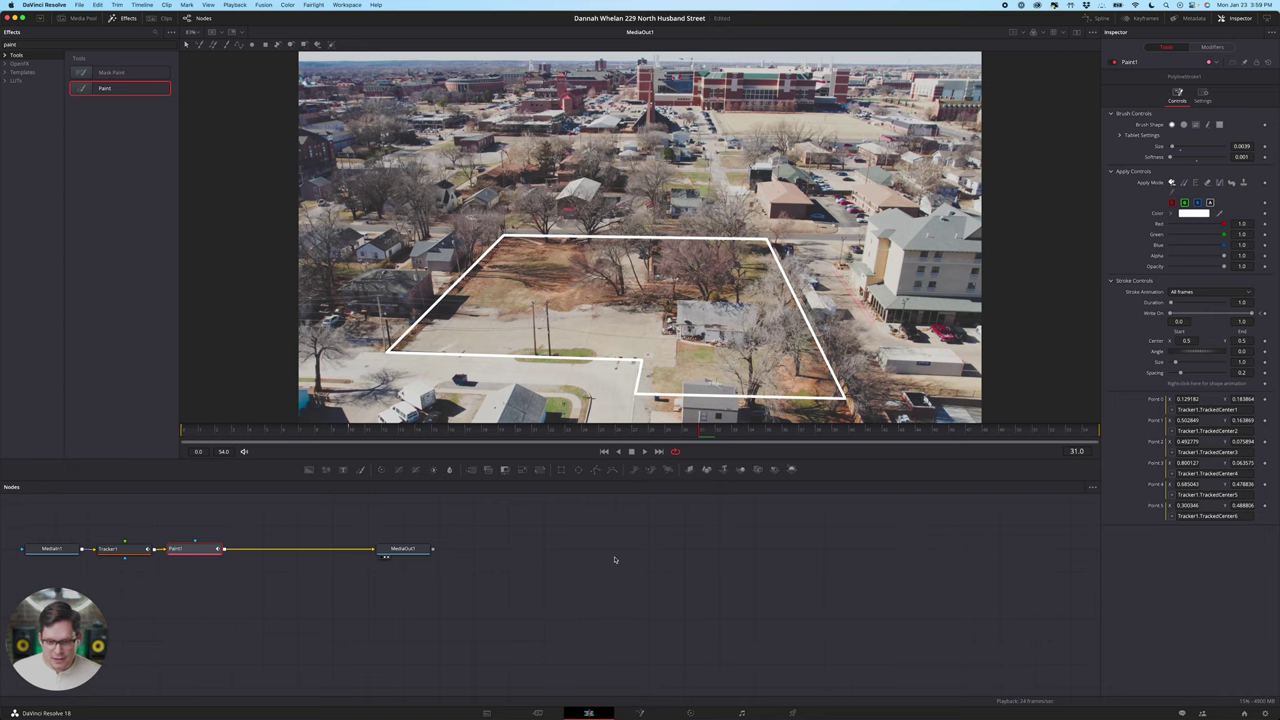
# Step: Review the footage, then convert the drone clip after Fusion Clip 1 into a new Fusion clip
pyautogui.press('j')
pyautogui.press('j')
pyautogui.press('j')
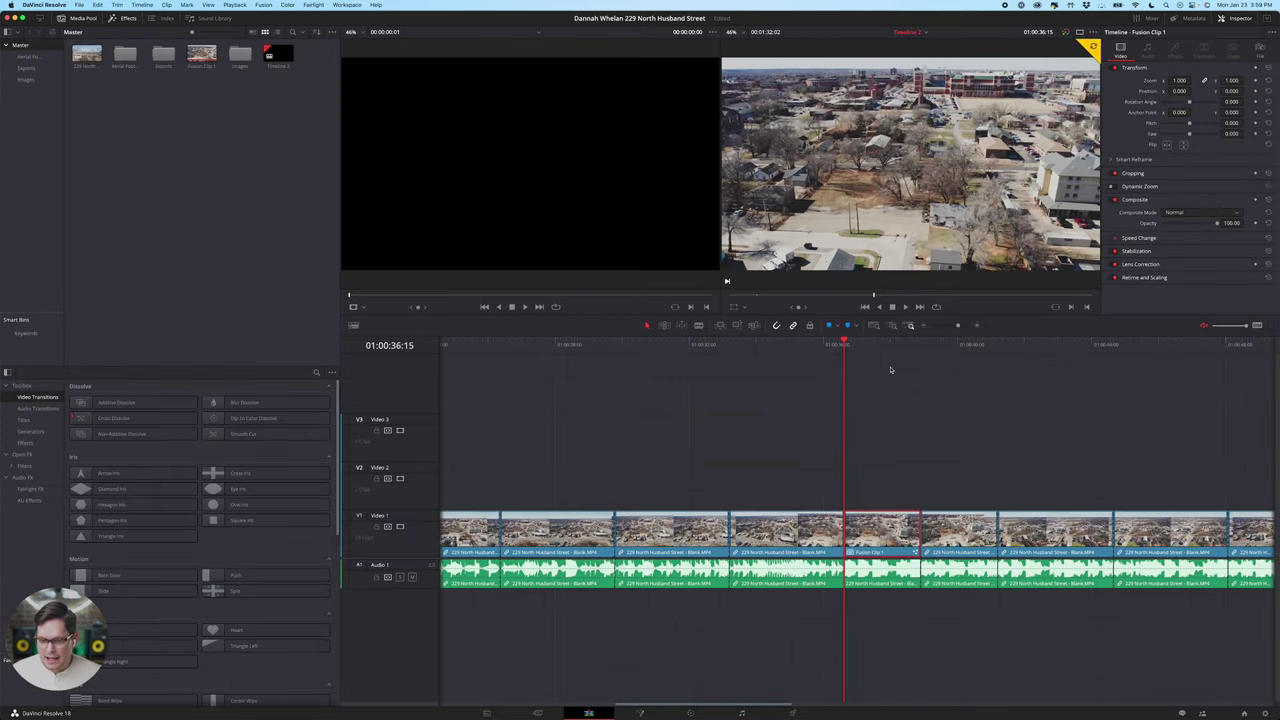
pyautogui.press('l')
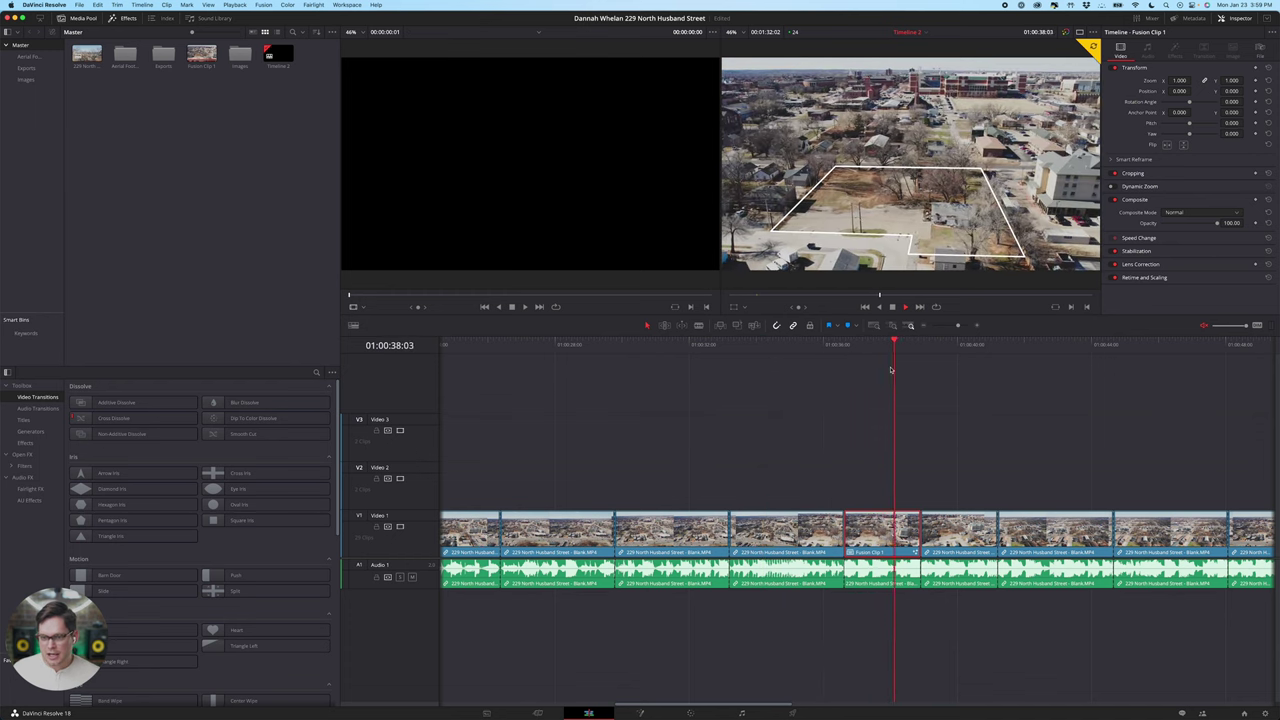
pyautogui.press('k')
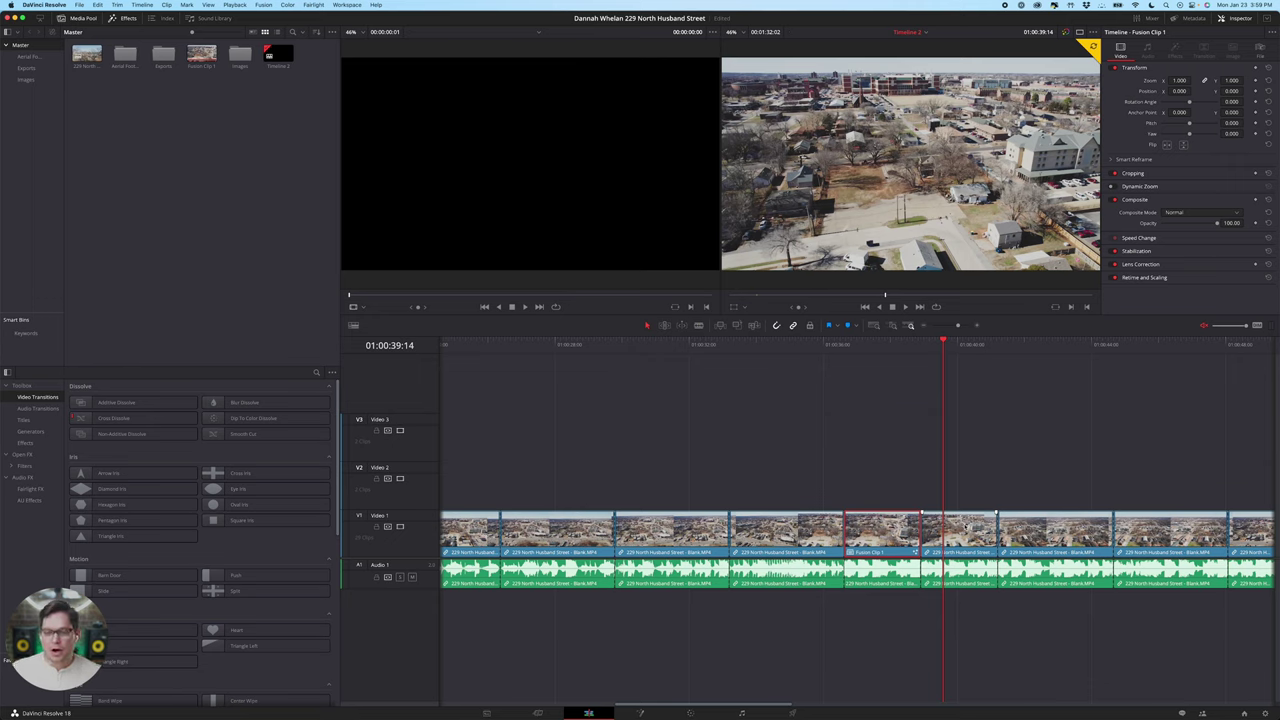
pyautogui.click(965, 528)
pyautogui.rightClick(966, 522)
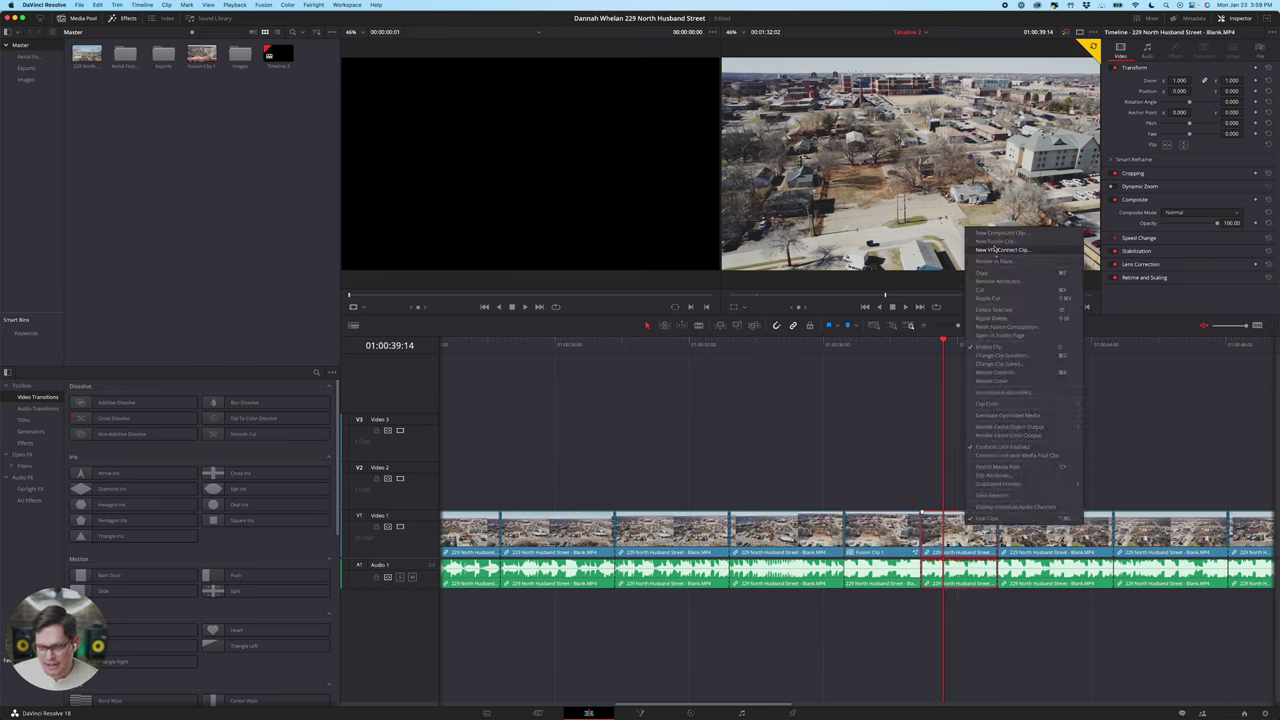
pyautogui.click(993, 241)
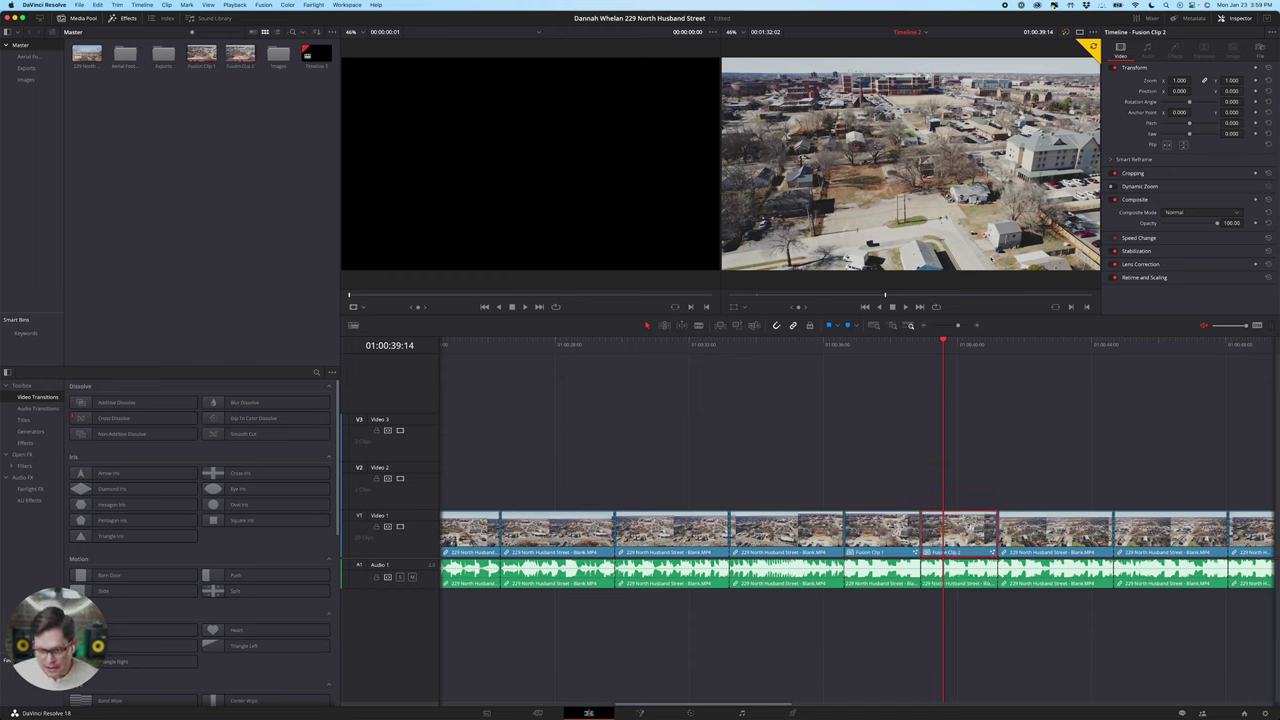
# Step: Open Fusion Clip 2 in Fusion and insert a Tracker node between MediaIn1 and MediaOut1
pyautogui.click(639, 713)
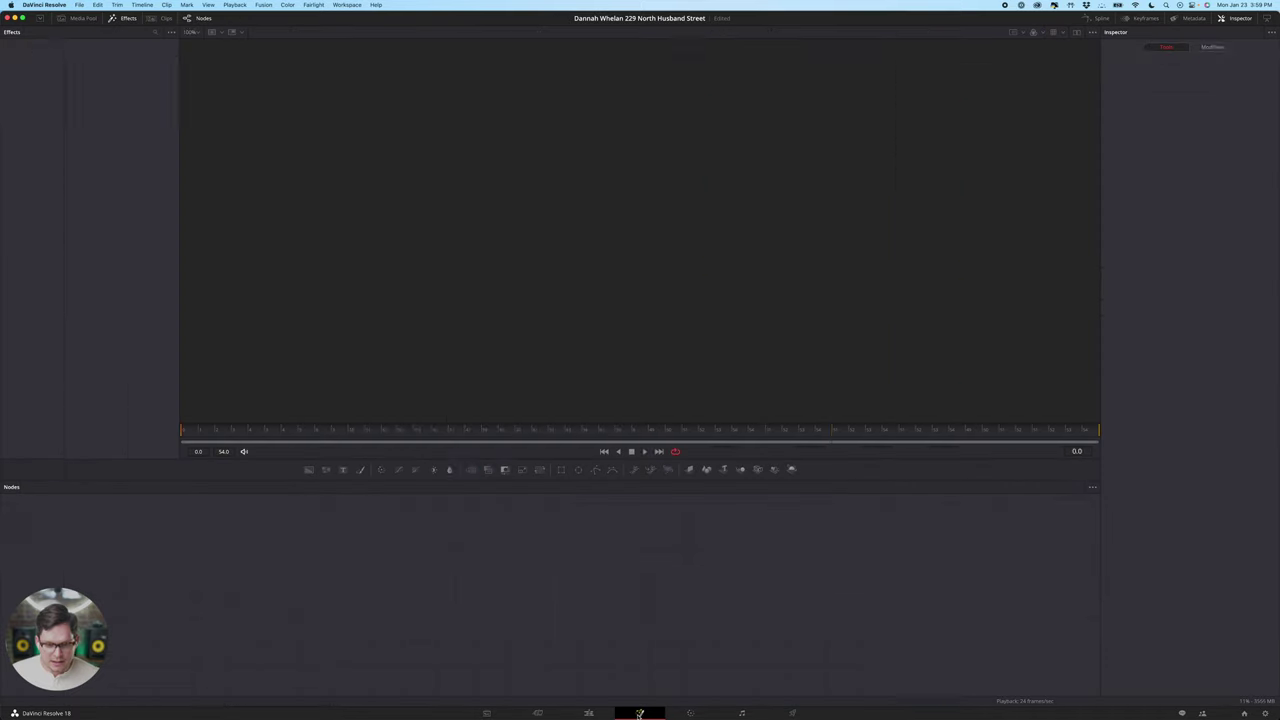
pyautogui.press('space')
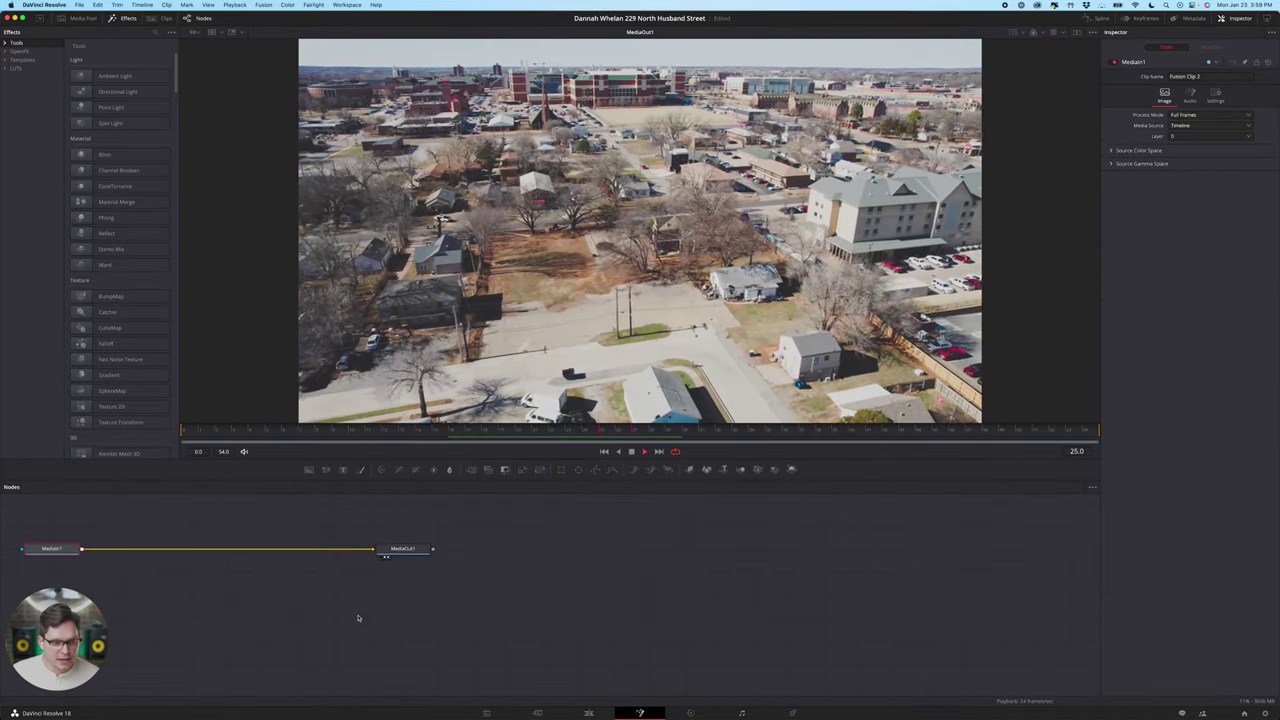
pyautogui.click(154, 33)
pyautogui.write('tracker')
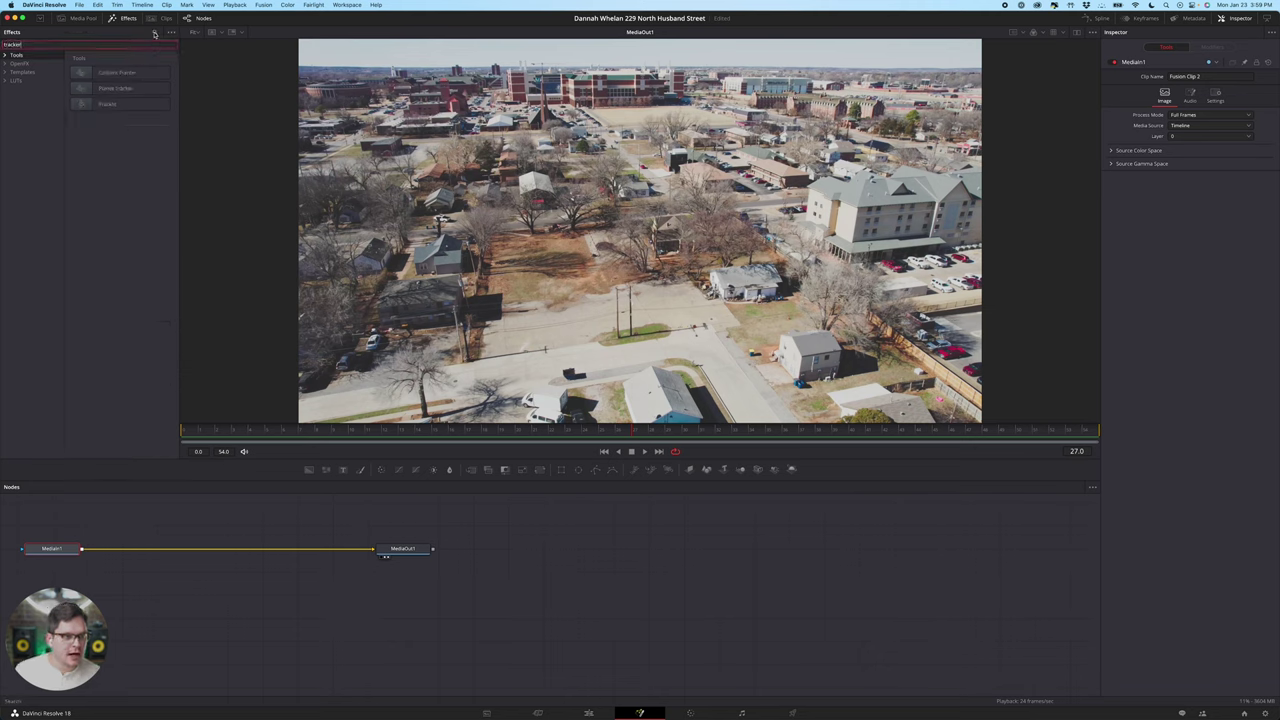
pyautogui.click(84, 107)
pyautogui.moveTo(108, 339); pyautogui.dragTo(130, 548)
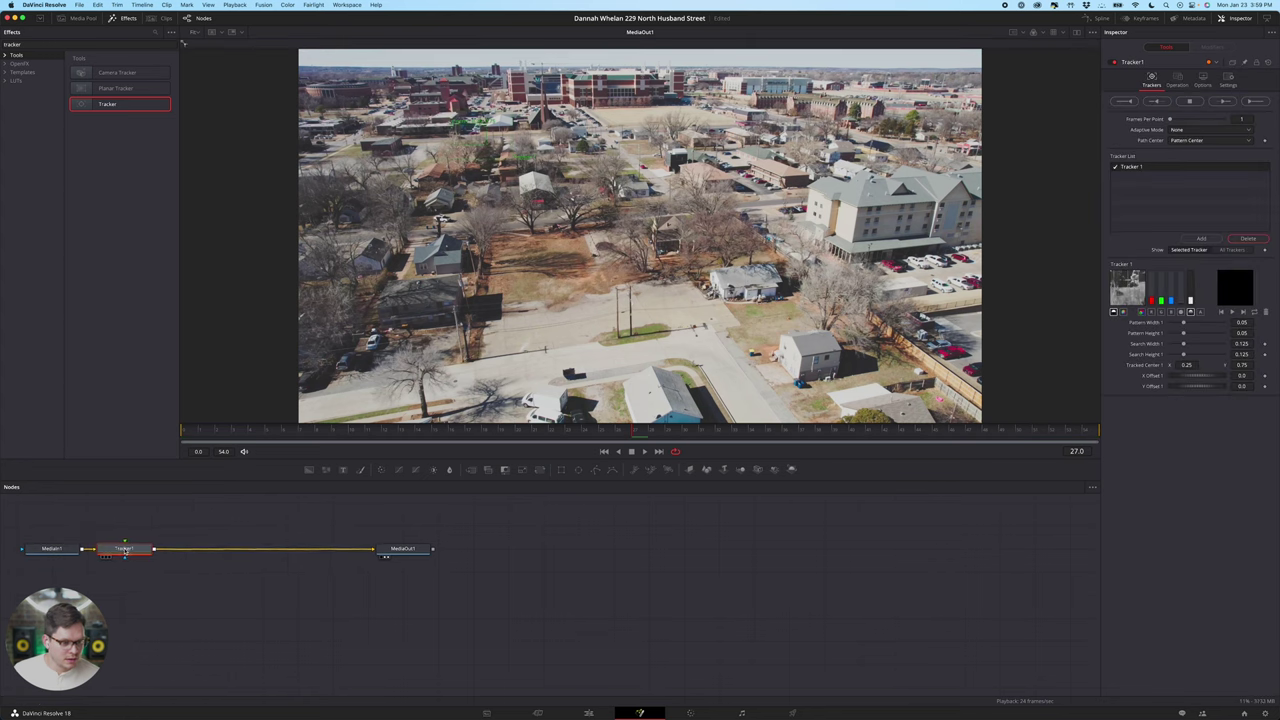
# Step: Add five trackers for six in total, placing Tracker 1 on the street corner and Tracker 2 on a parcel corner
pyautogui.click(1201, 242)
pyautogui.click(1201, 242)
pyautogui.click(1201, 242)
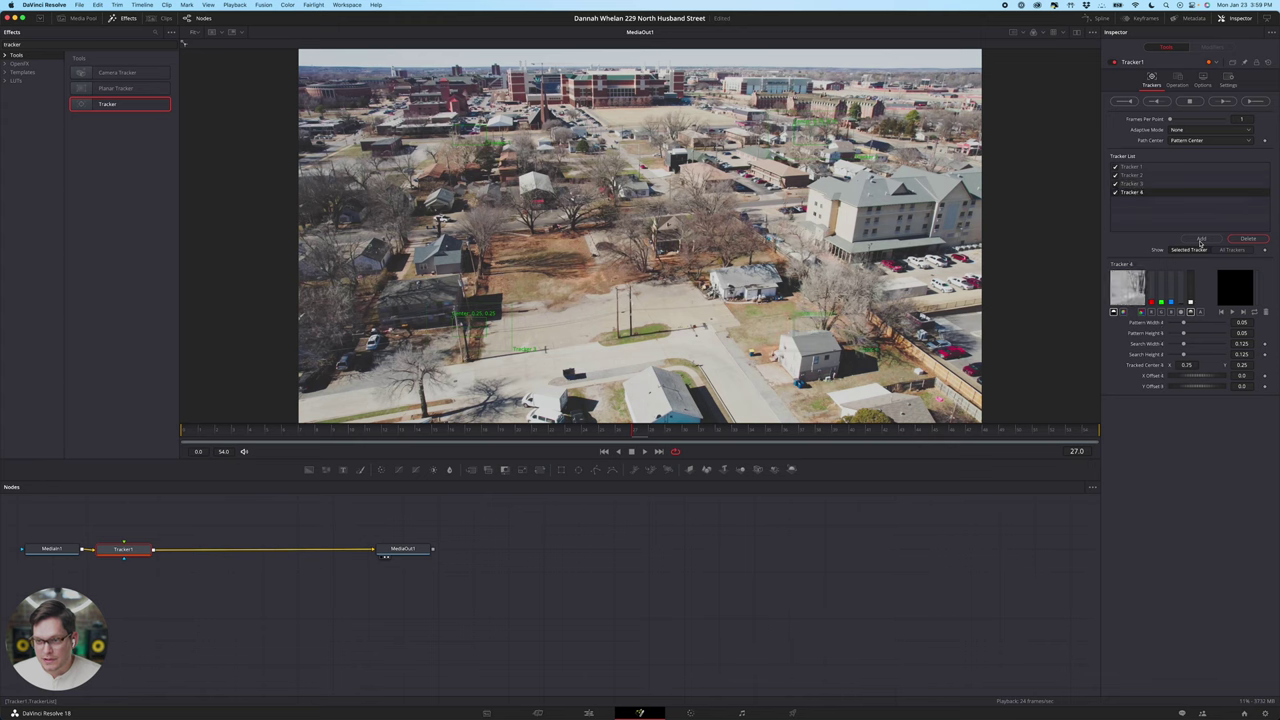
pyautogui.click(1201, 242)
pyautogui.click(1201, 242)
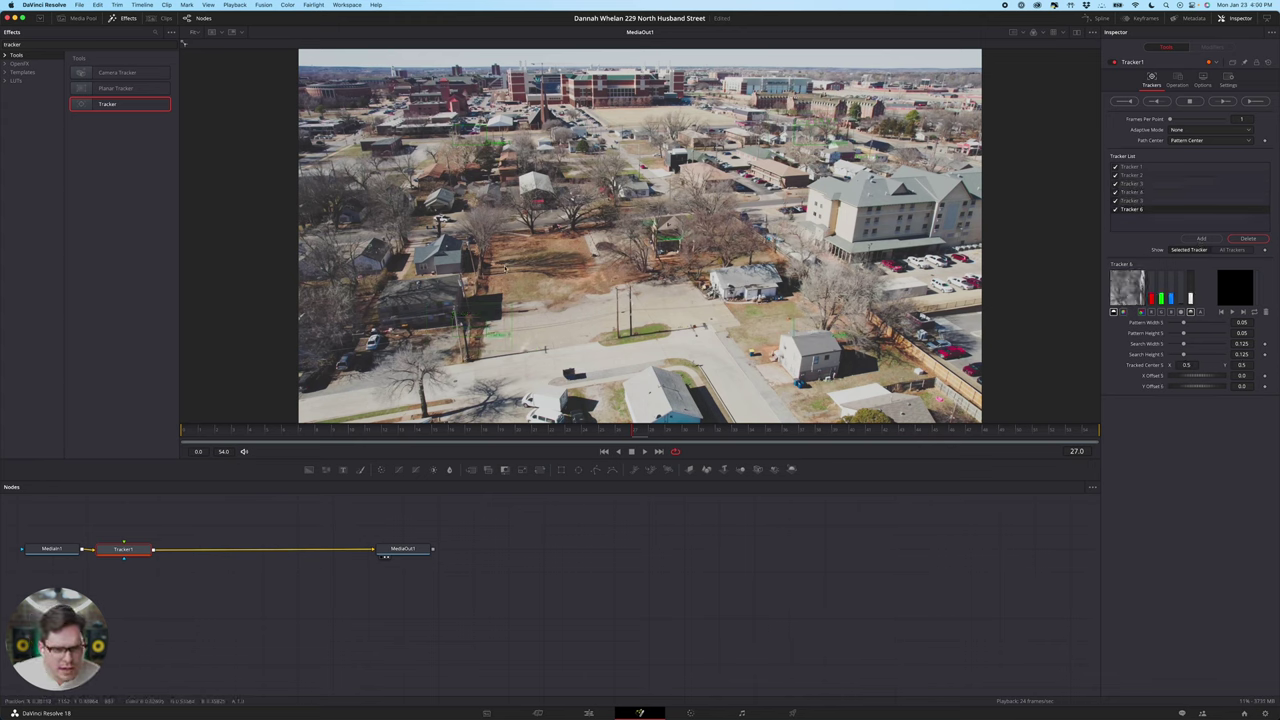
pyautogui.moveTo(450, 125); pyautogui.dragTo(449, 354)
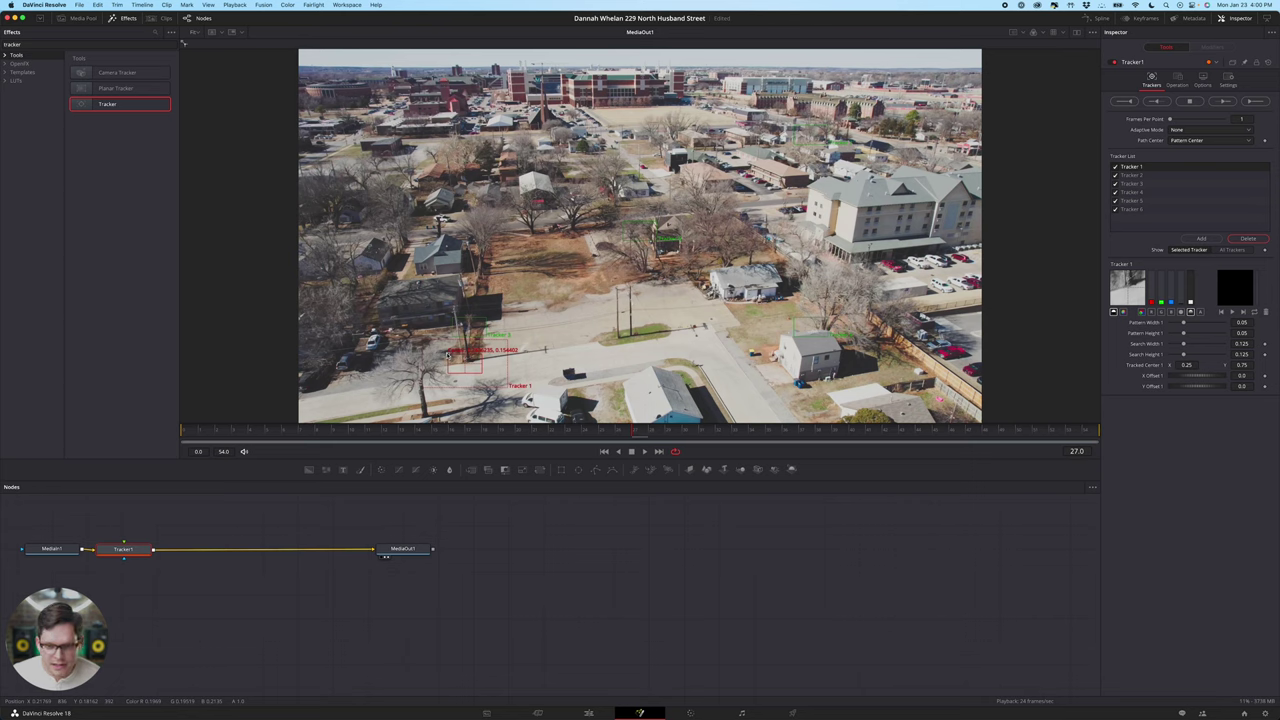
pyautogui.moveTo(705, 332); pyautogui.dragTo(693, 317)
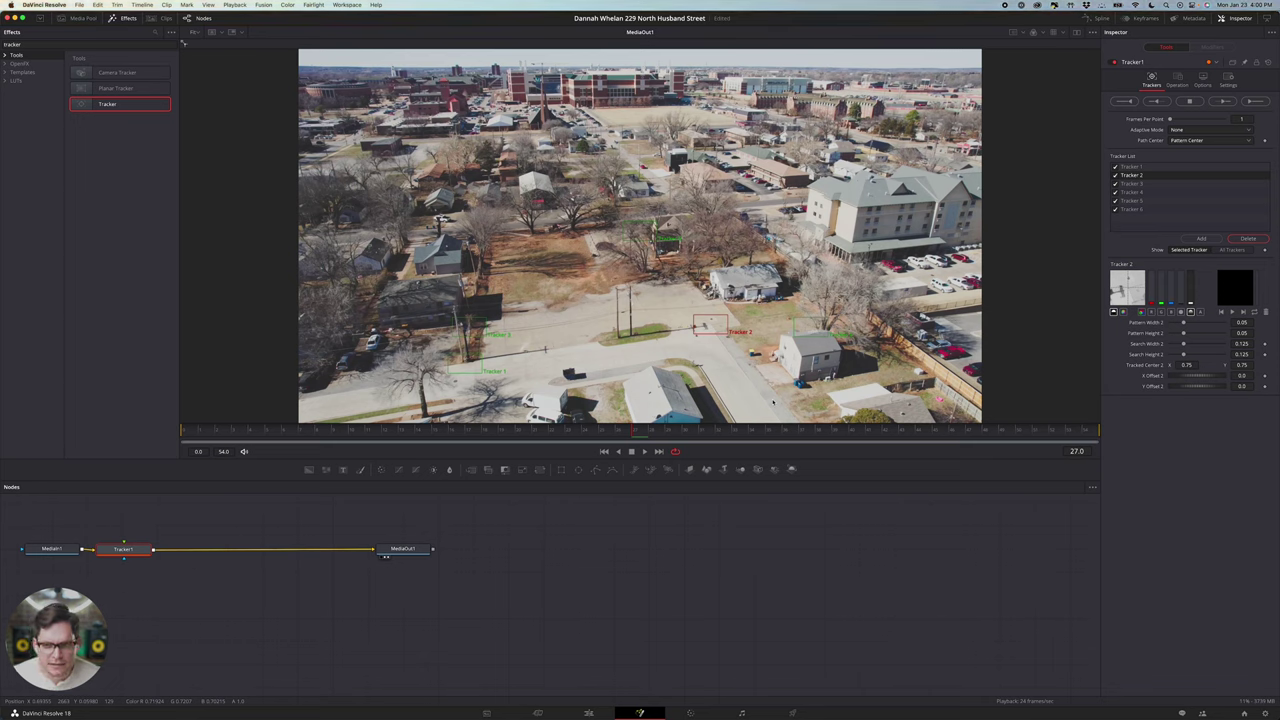
pyautogui.keyDown('ctrl'); pyautogui.click(719, 353); pyautogui.keyUp('ctrl')
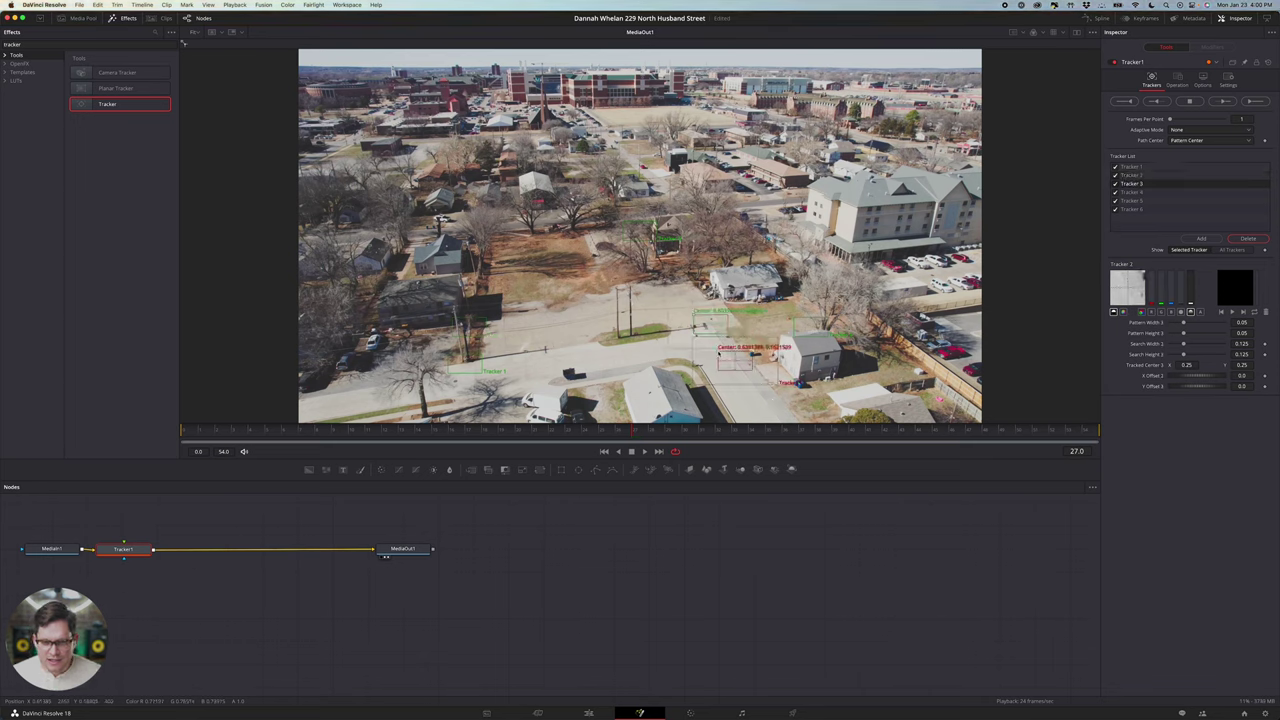
# Step: Place Trackers 3–6 on the remaining parcel corners, shrinking Tracker 3's pattern box
pyautogui.moveTo(719, 353); pyautogui.dragTo(714, 349)
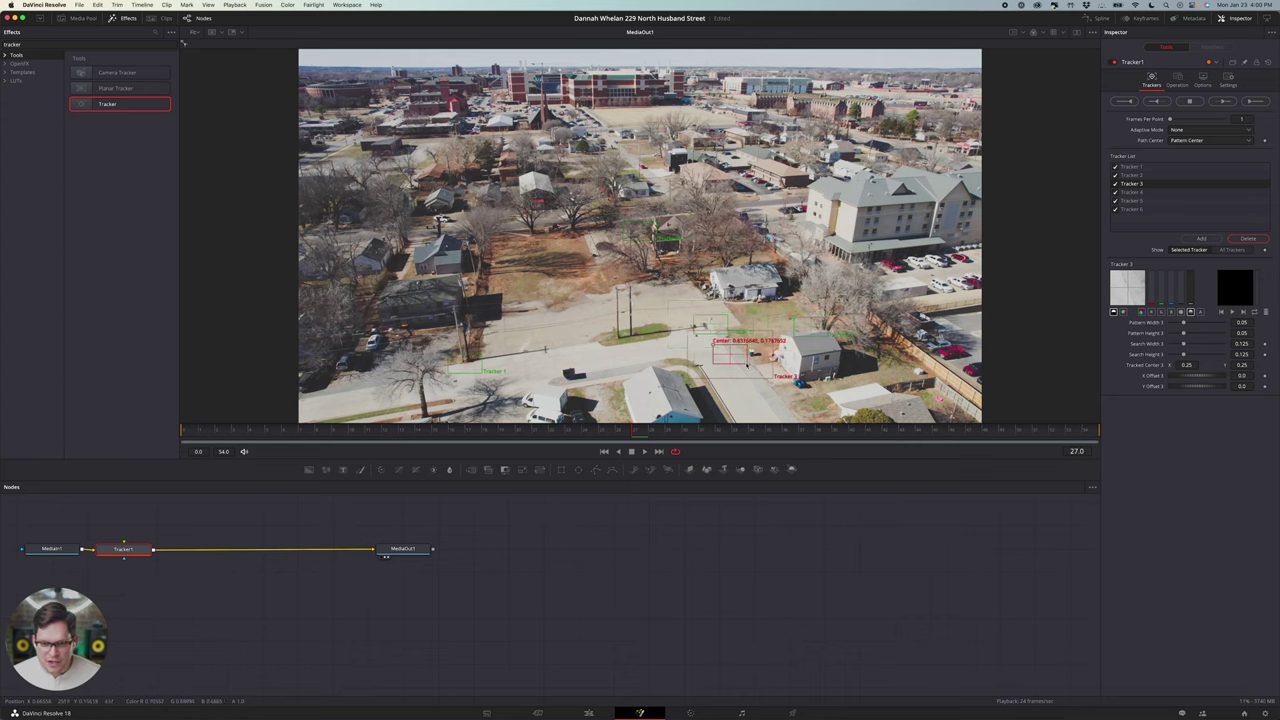
pyautogui.moveTo(748, 368); pyautogui.dragTo(741, 365)
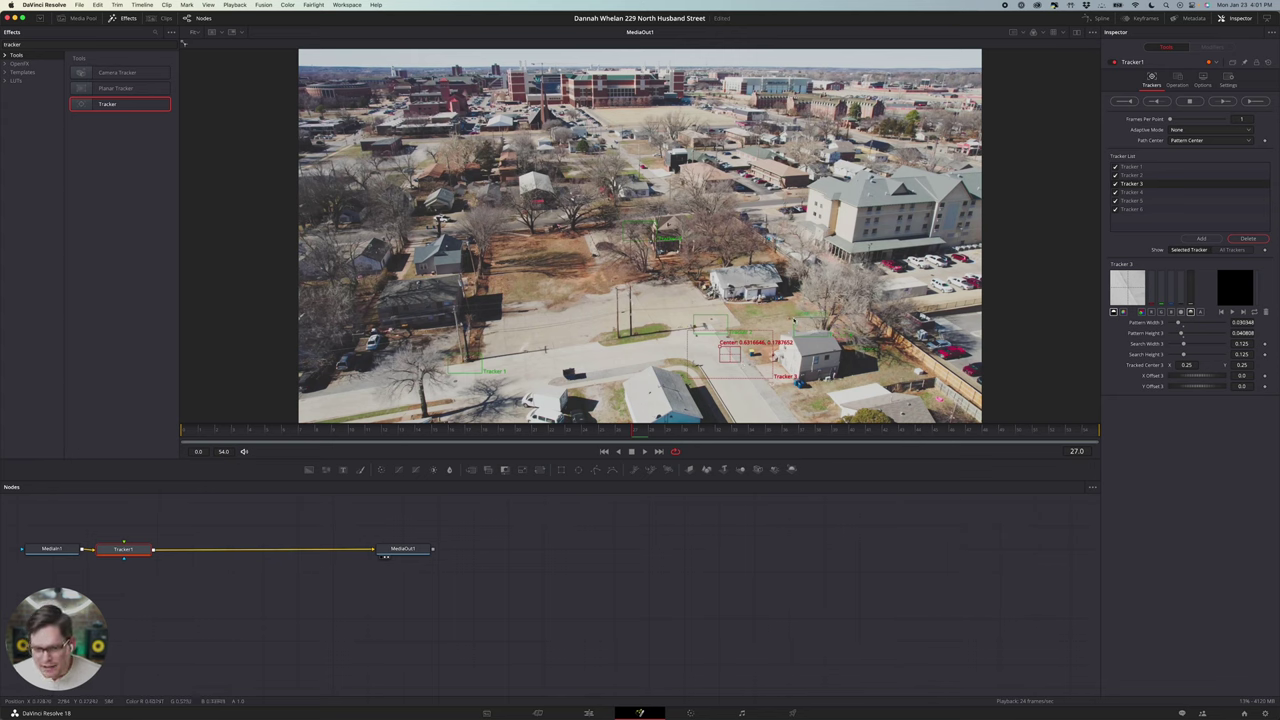
pyautogui.moveTo(793, 320); pyautogui.dragTo(866, 318)
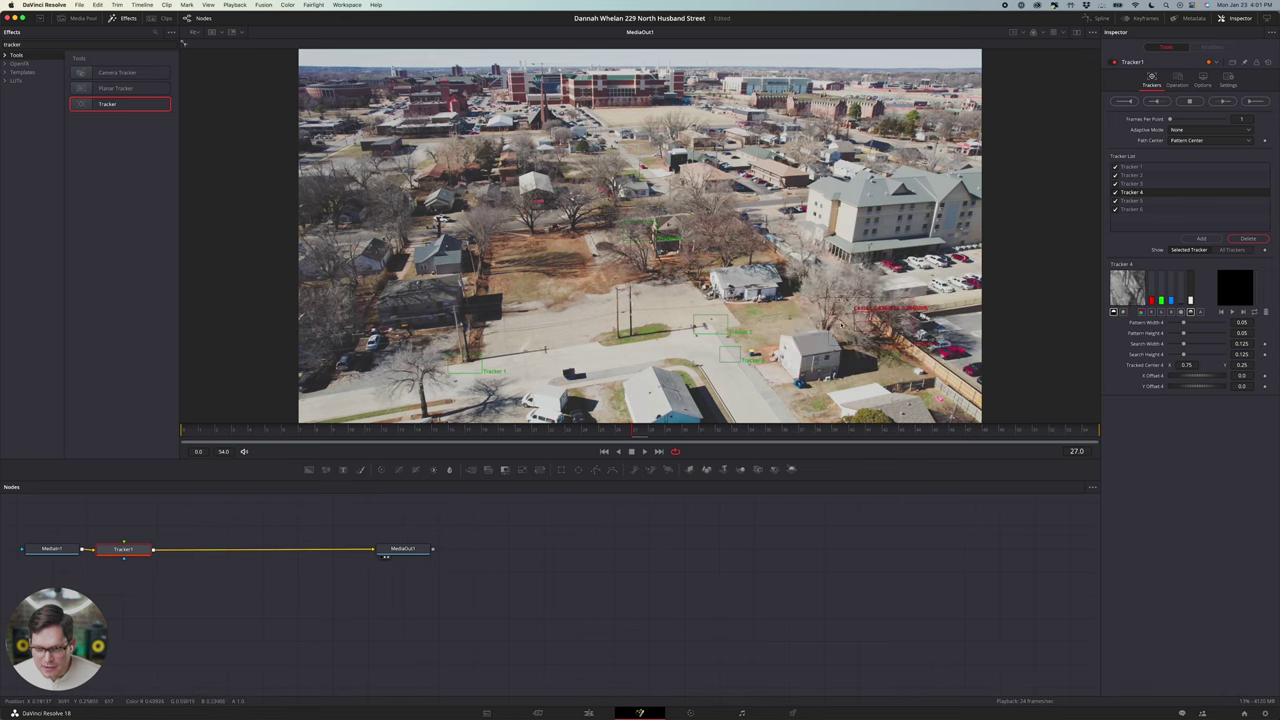
pyautogui.moveTo(857, 312); pyautogui.dragTo(859, 313)
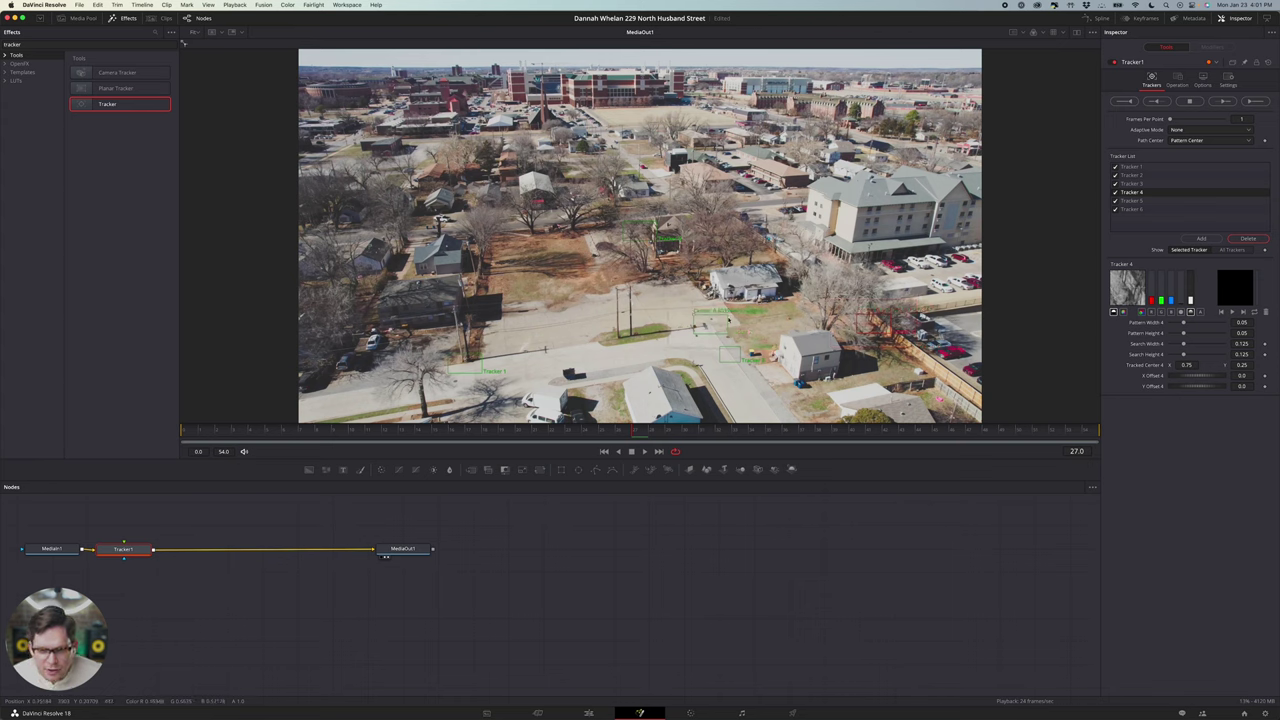
pyautogui.moveTo(625, 224); pyautogui.dragTo(703, 202)
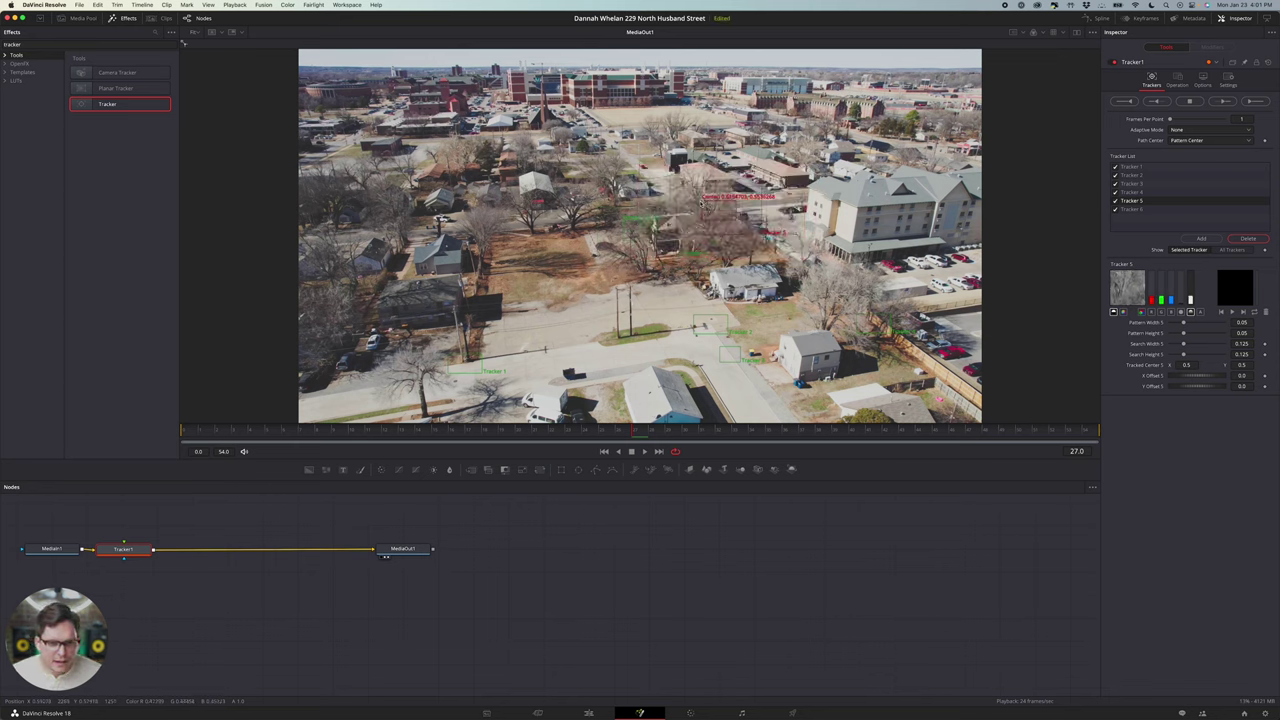
pyautogui.moveTo(625, 224); pyautogui.dragTo(472, 222)
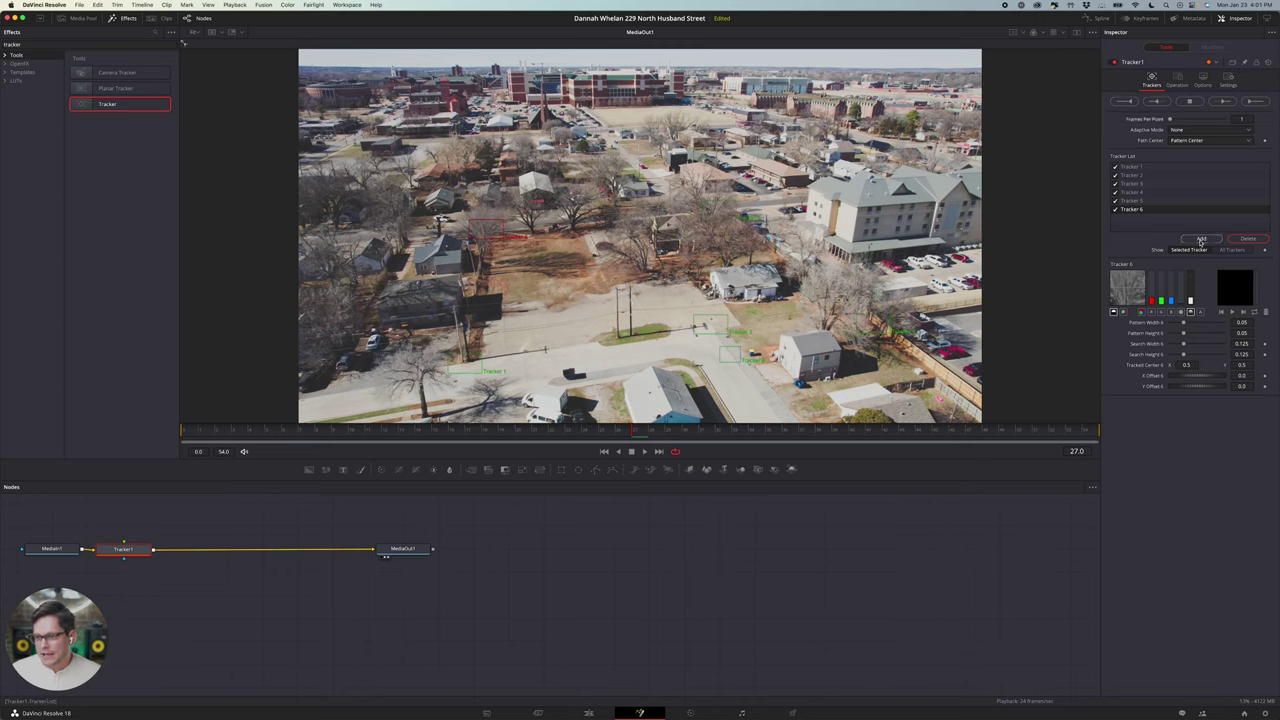
# Step: Track all six Tracker1 points forward through the clip to frame 54
pyautogui.click(1256, 102)
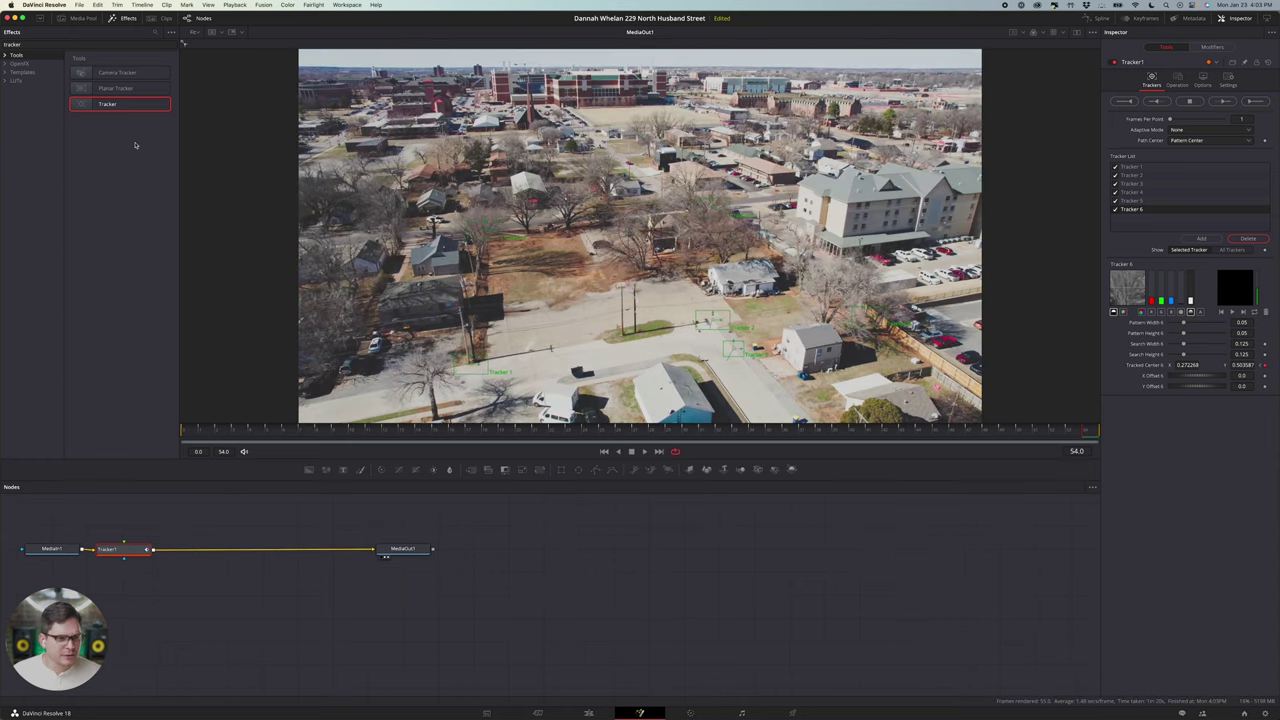
pyautogui.click(155, 33)
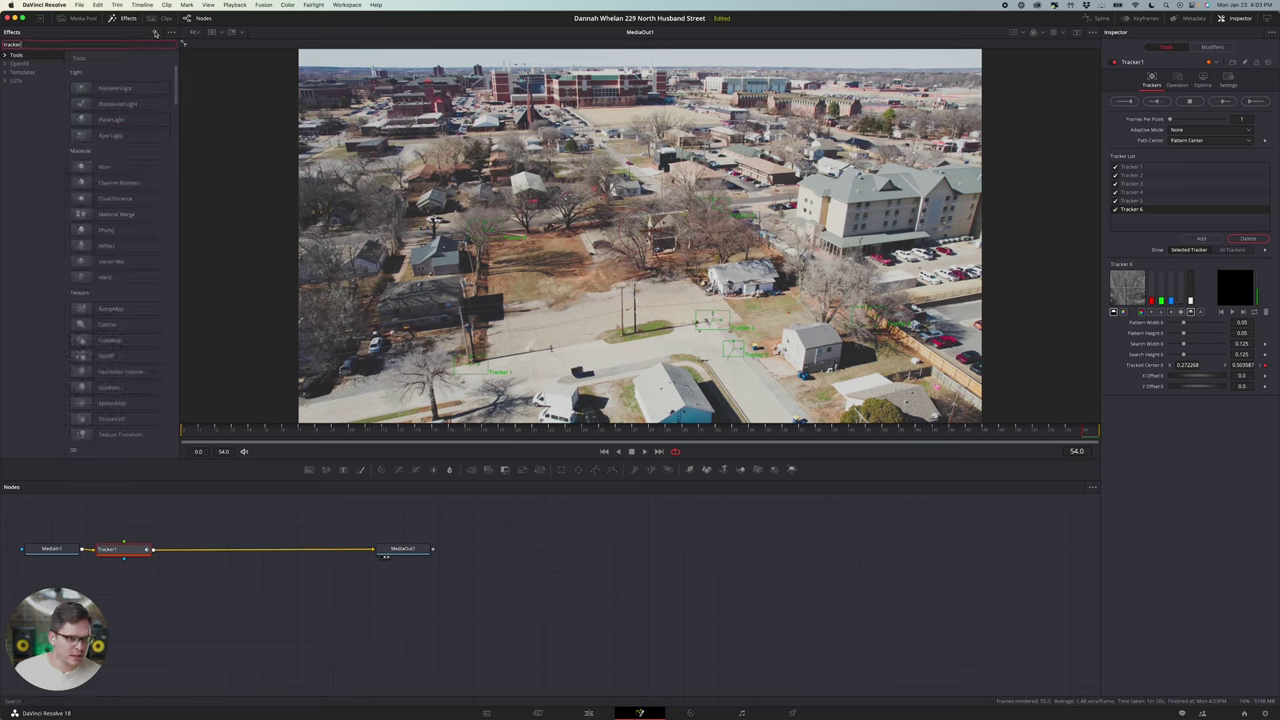
# Step: Insert a Paint node after Tracker1 using the 'paint' tool search
pyautogui.press('BackSpace')
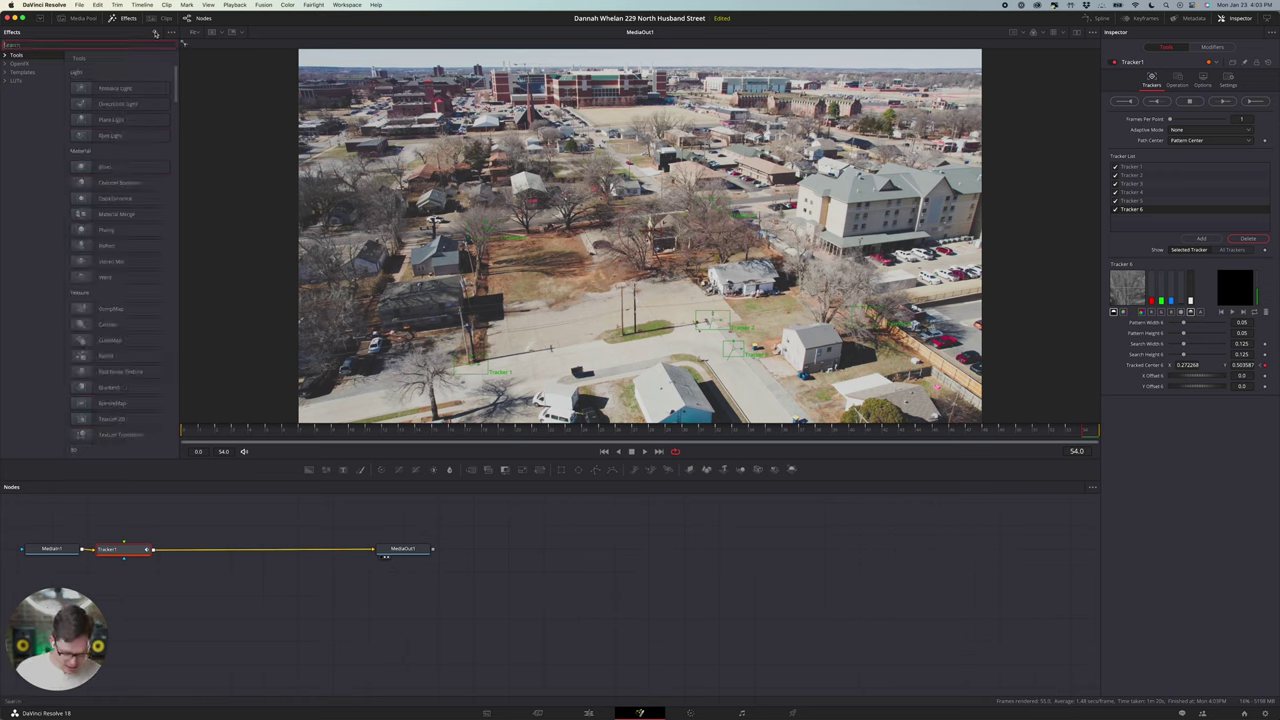
pyautogui.write('paint')
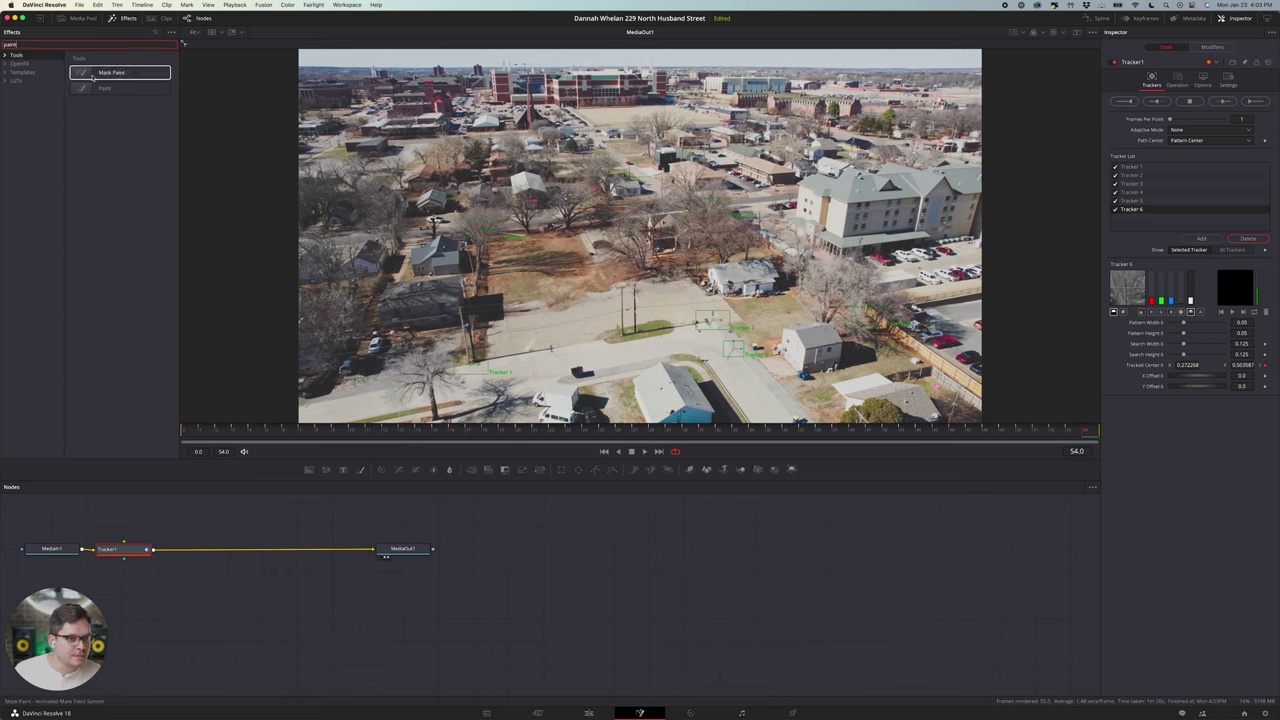
pyautogui.moveTo(100, 88); pyautogui.dragTo(187, 557)
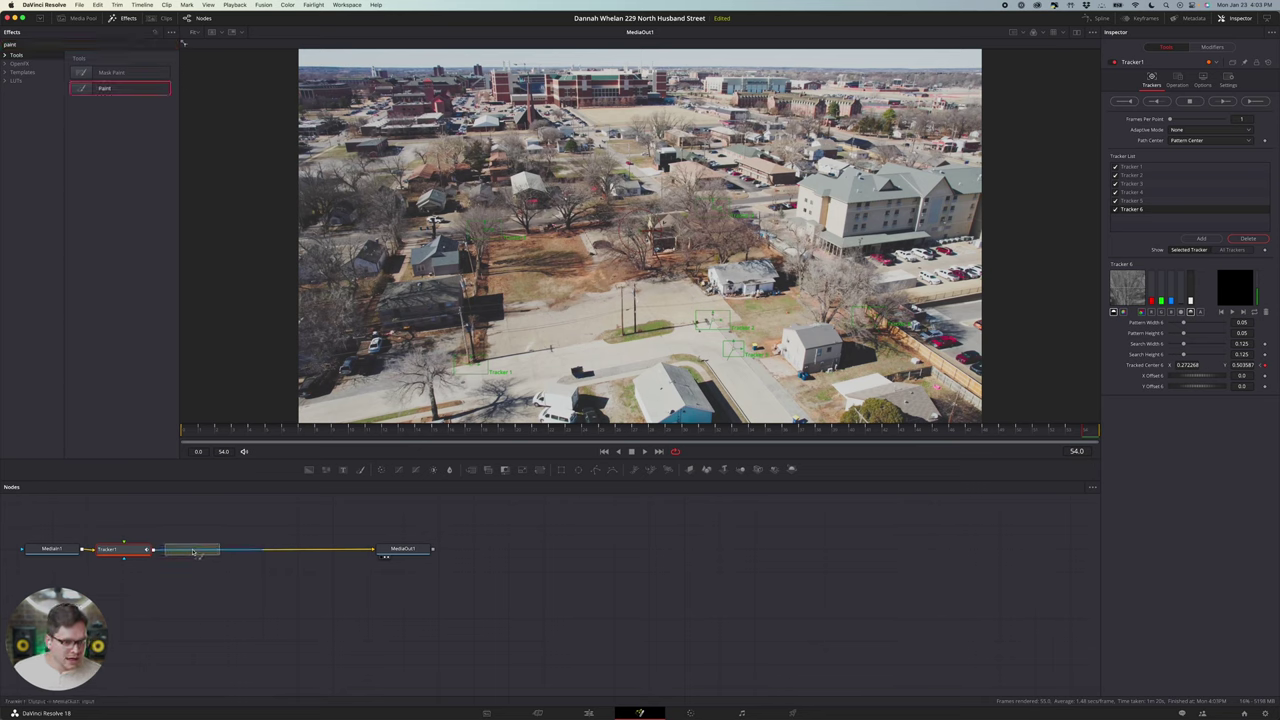
pyautogui.moveTo(194, 551); pyautogui.dragTo(195, 551)
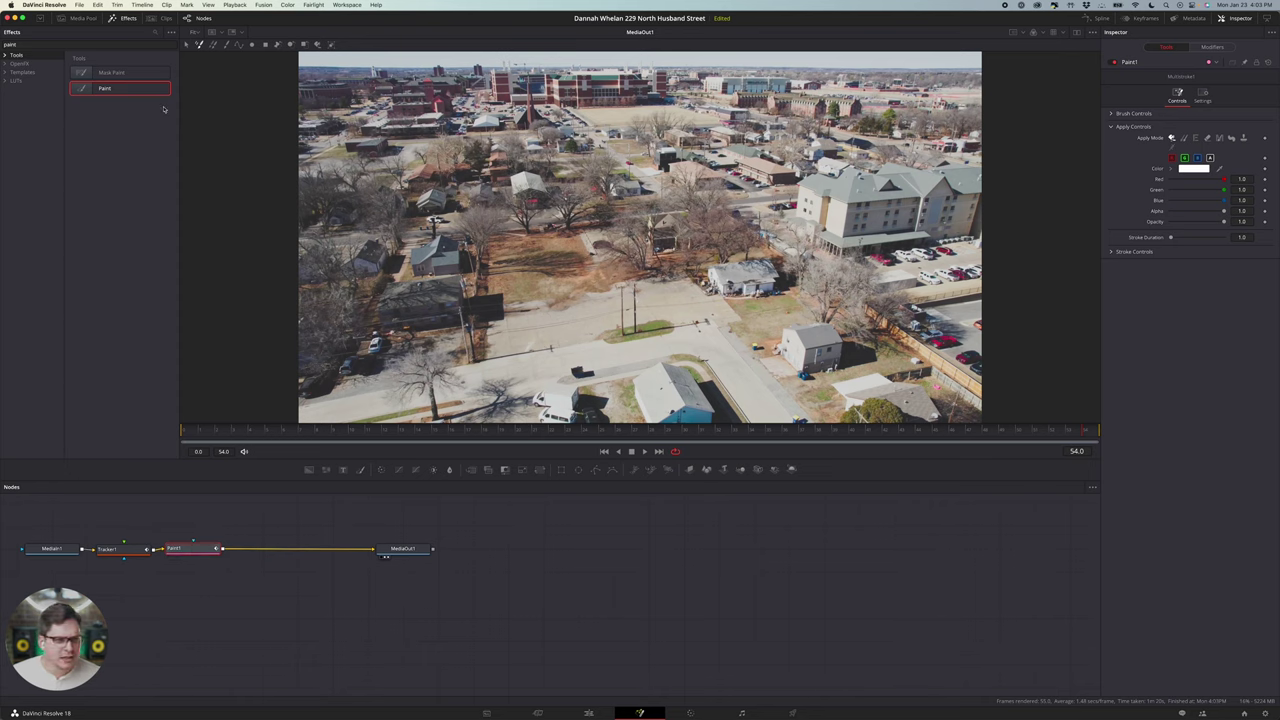
# Step: Draw a closed six-point polyline stroke around the parcel corners
pyautogui.click(238, 46)
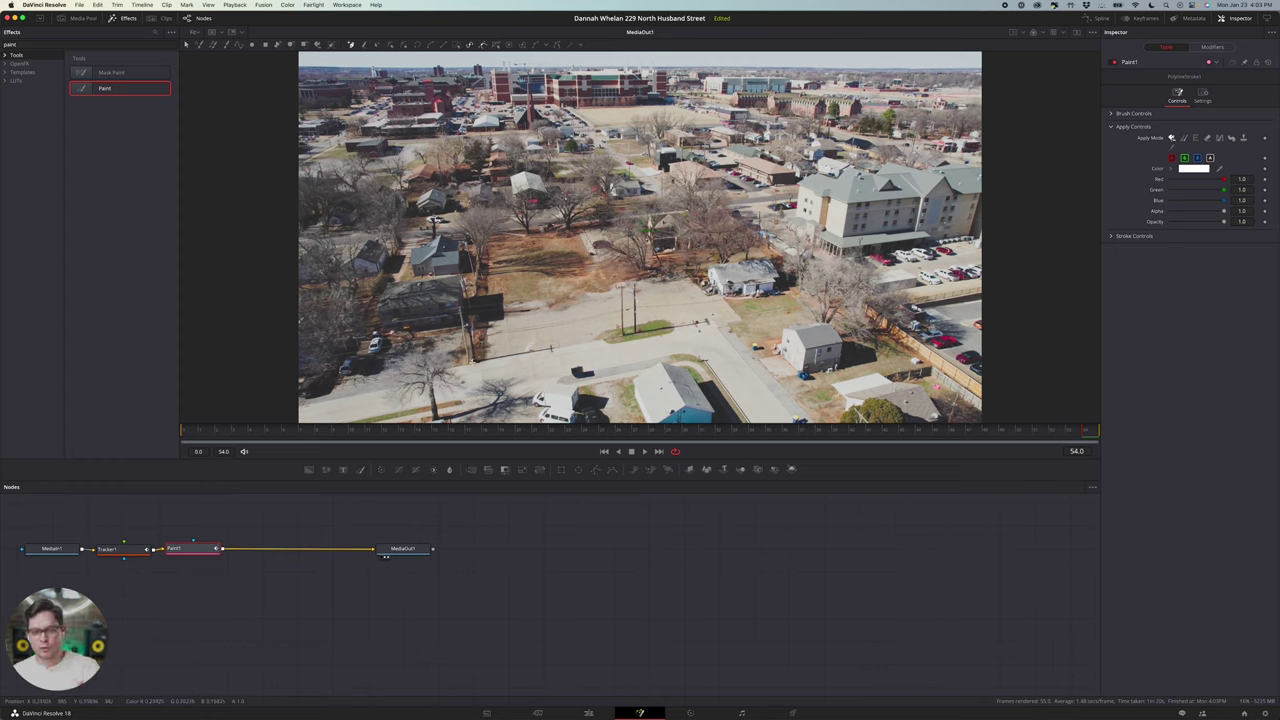
pyautogui.click(470, 362)
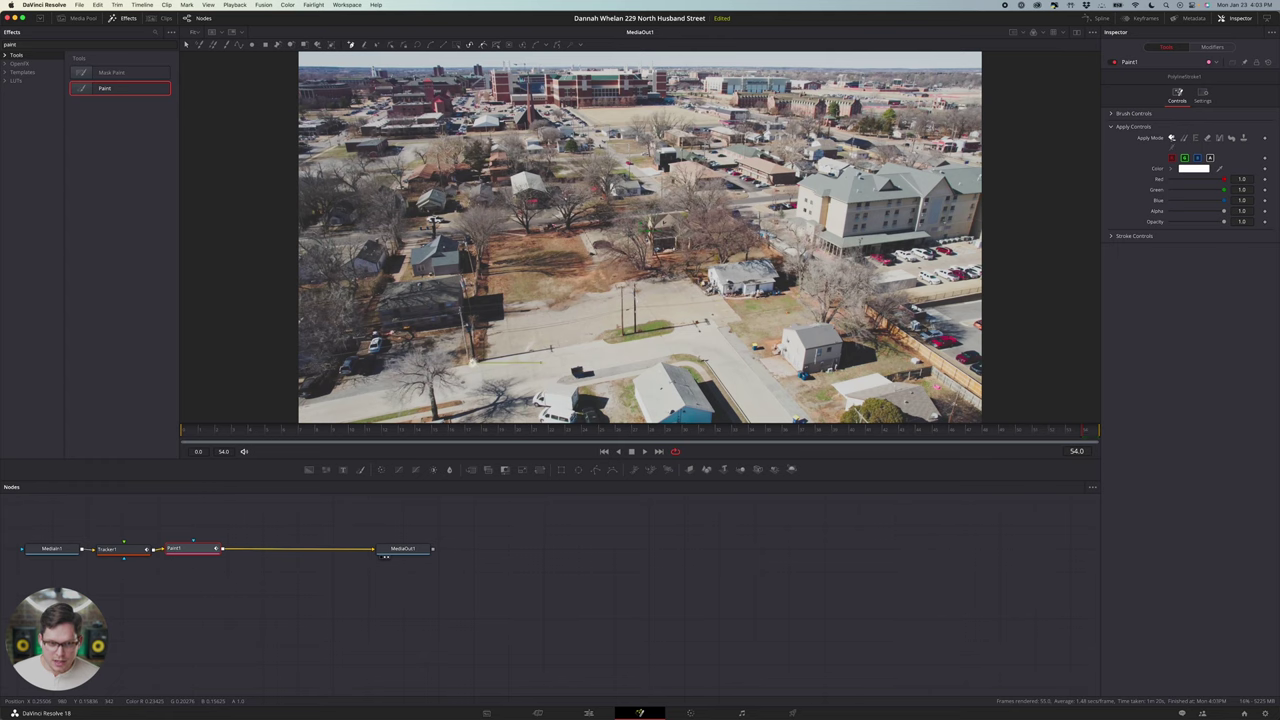
pyautogui.click(712, 320)
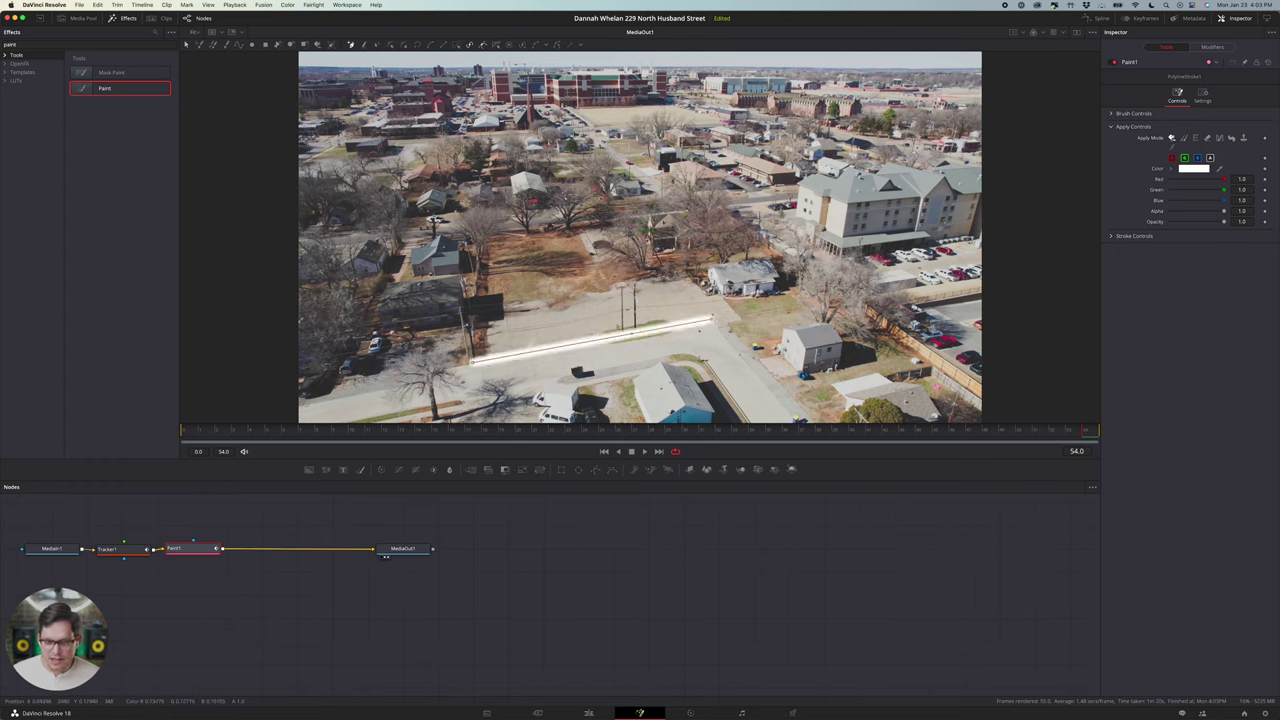
pyautogui.click(741, 355)
pyautogui.click(878, 322)
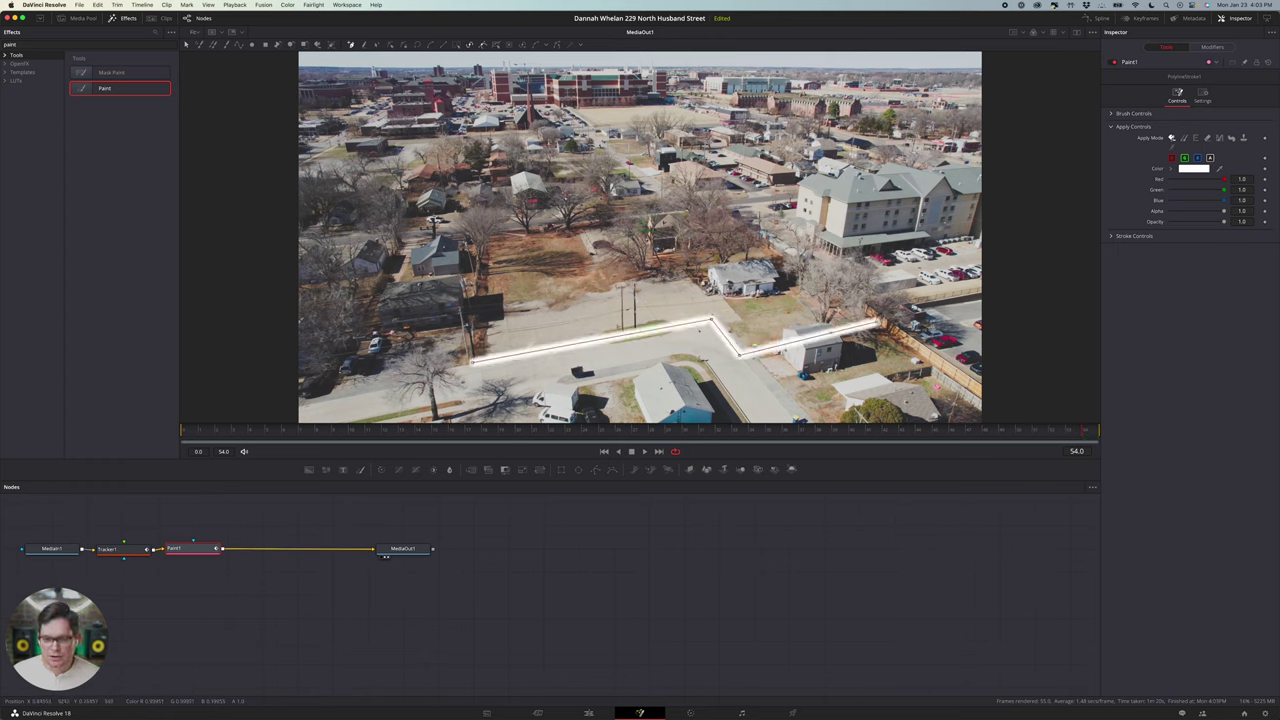
pyautogui.click(712, 207)
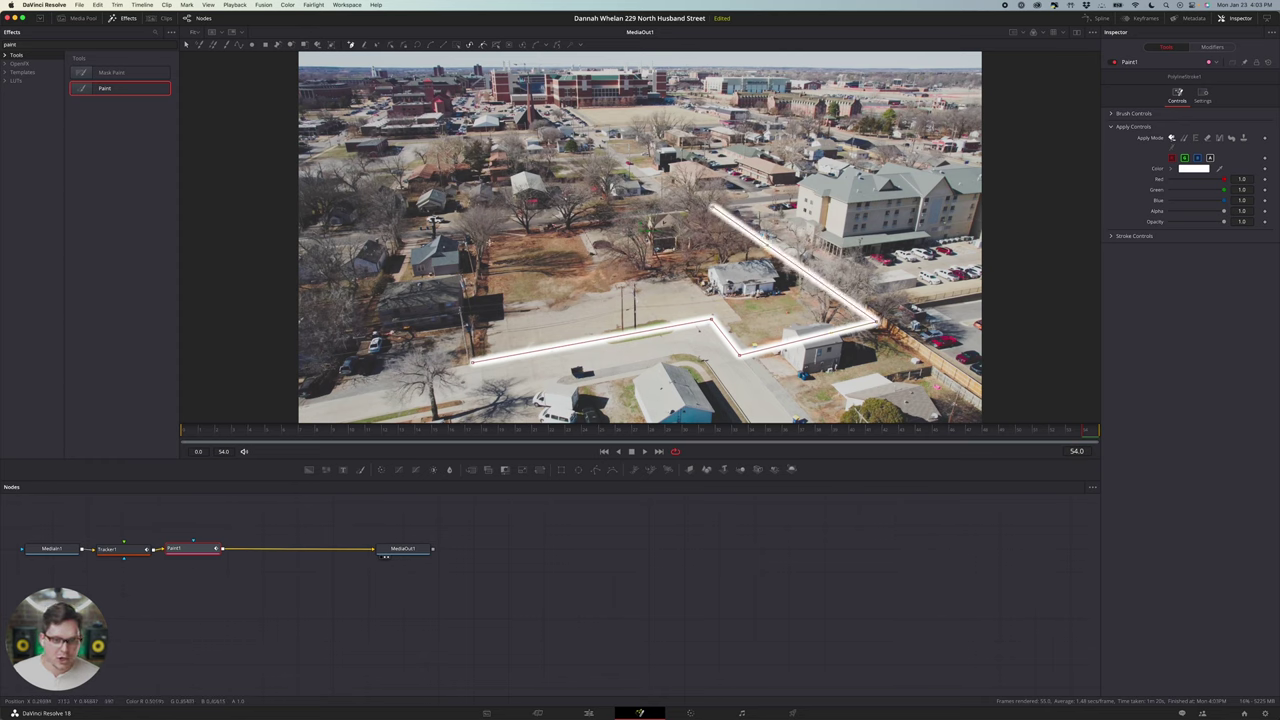
pyautogui.click(481, 231)
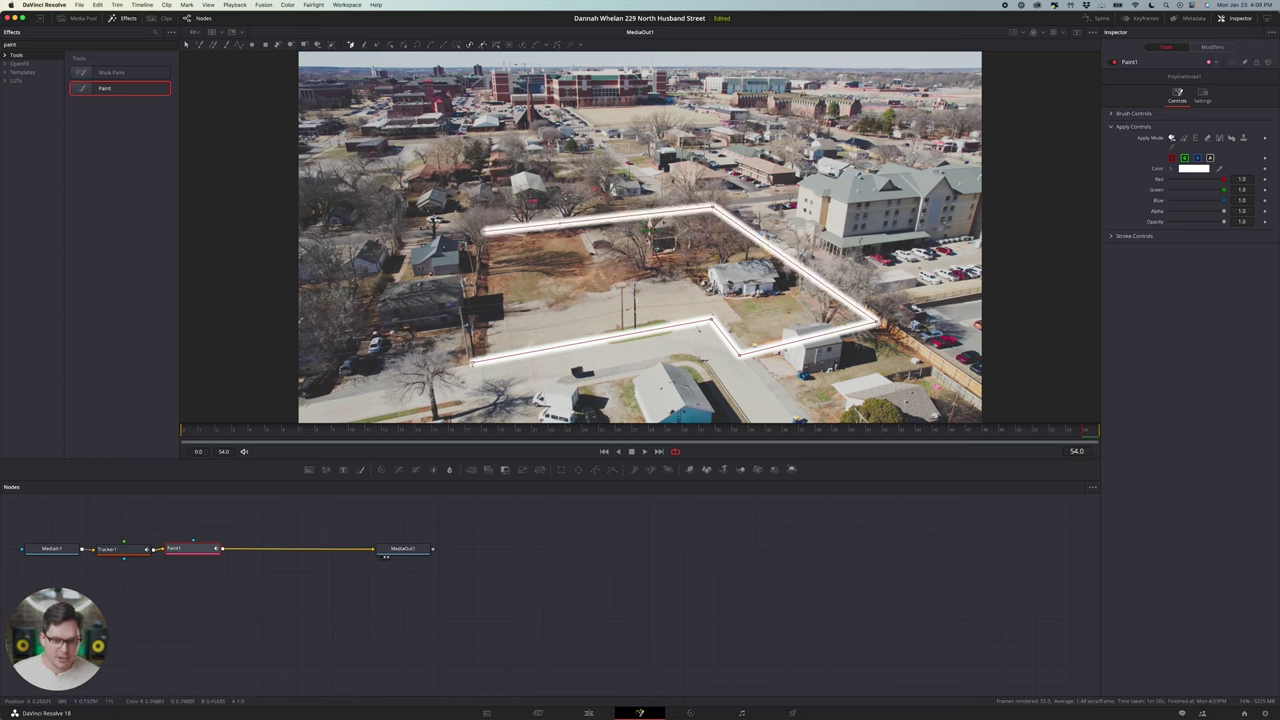
pyautogui.click(473, 363)
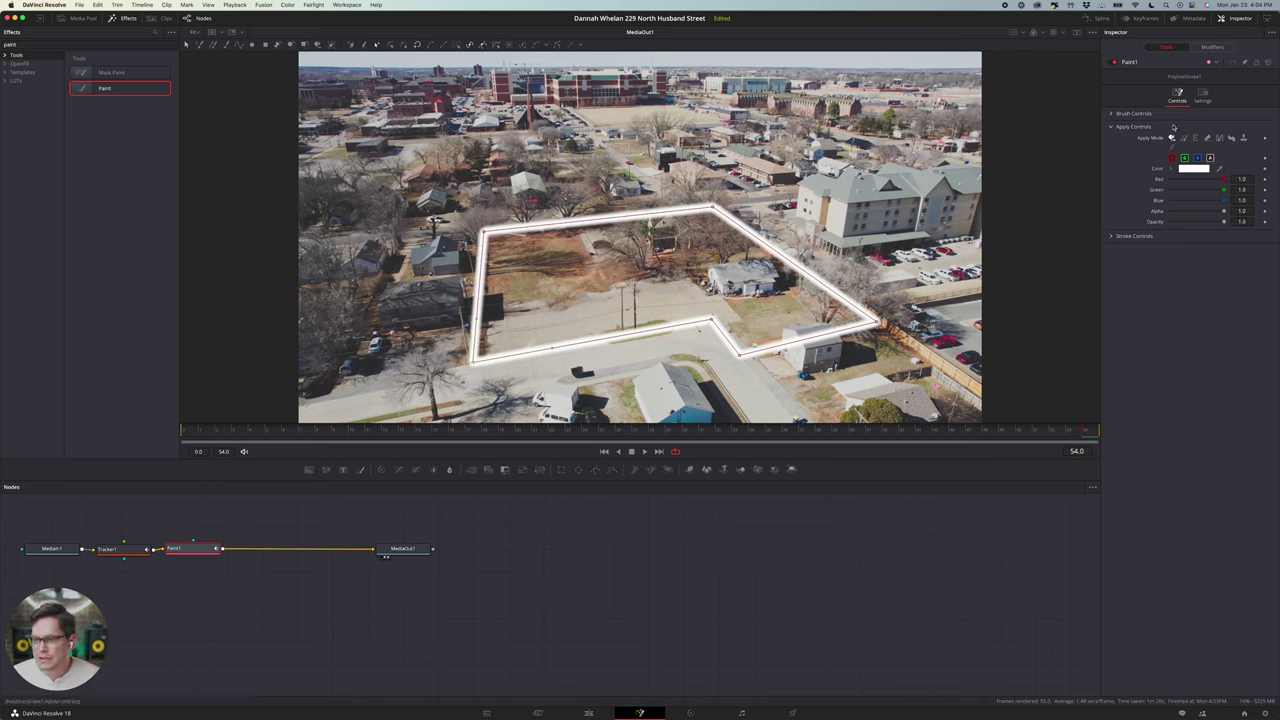
pyautogui.click(1118, 113)
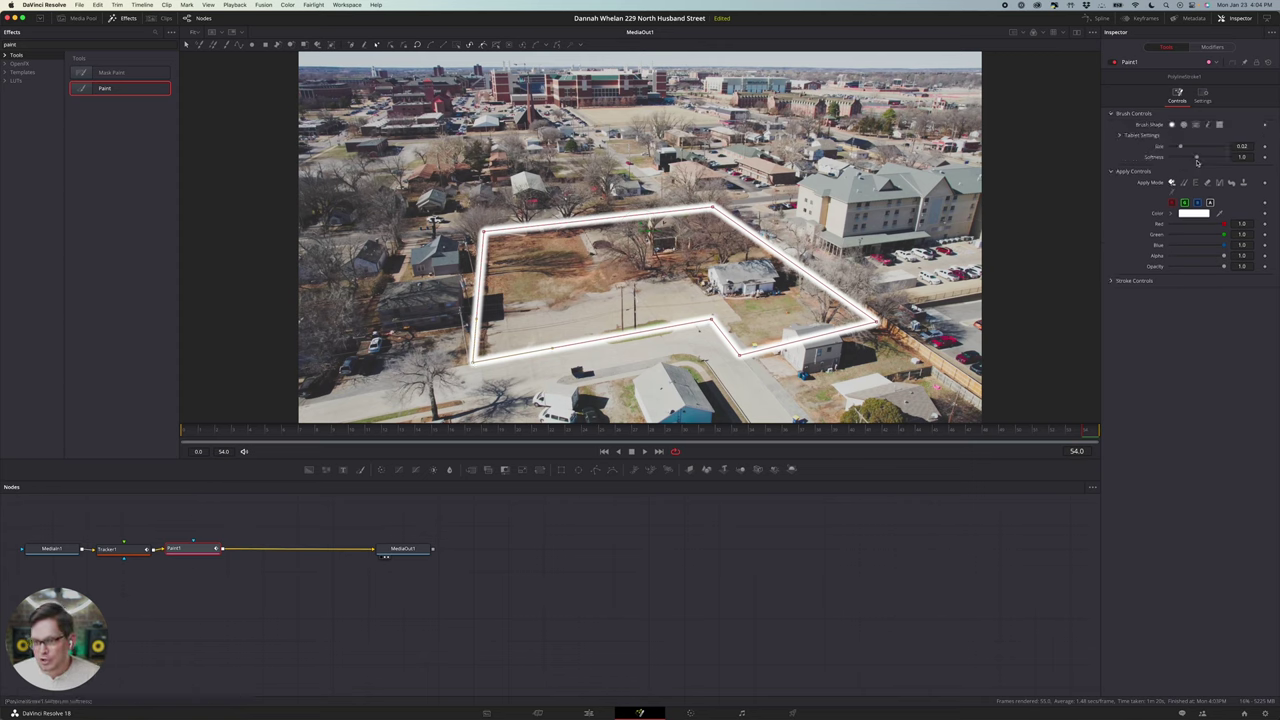
# Step: Lower the brush Softness to about 0.001 and Size to 0.0031 for a thin, hard outline
pyautogui.moveTo(1197, 158); pyautogui.dragTo(1122, 163)
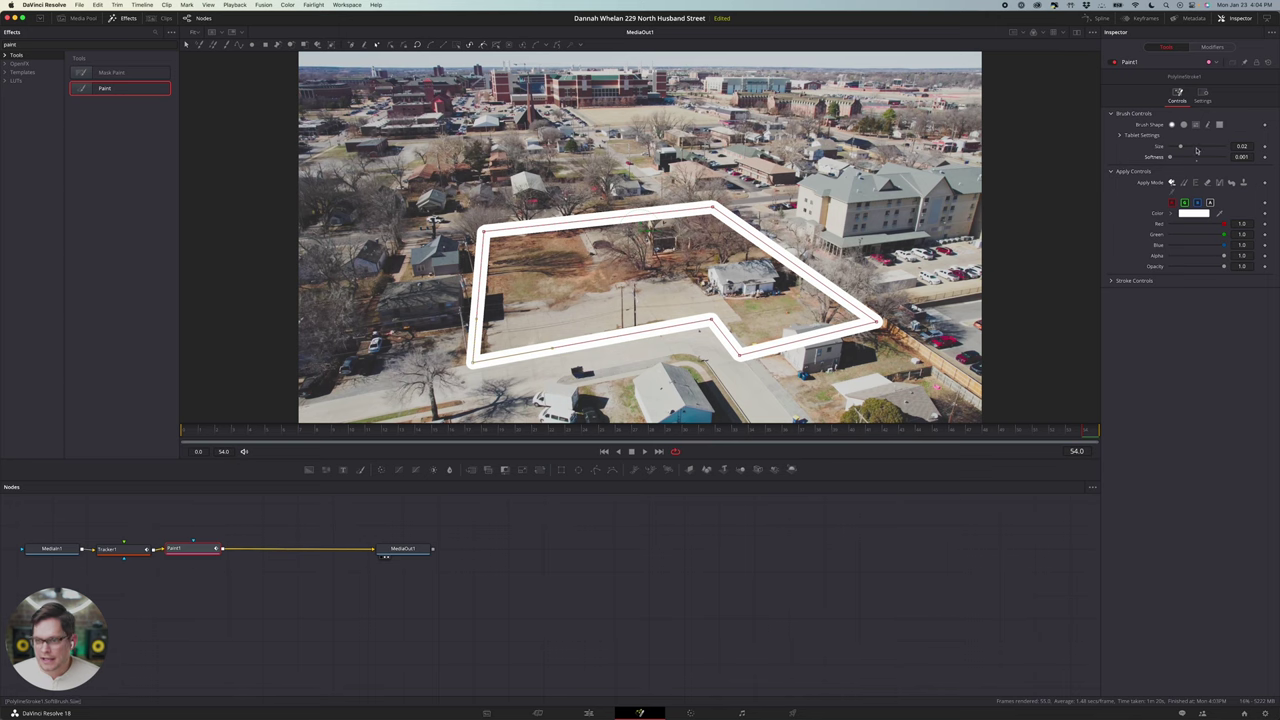
pyautogui.moveTo(1180, 147); pyautogui.dragTo(1173, 148)
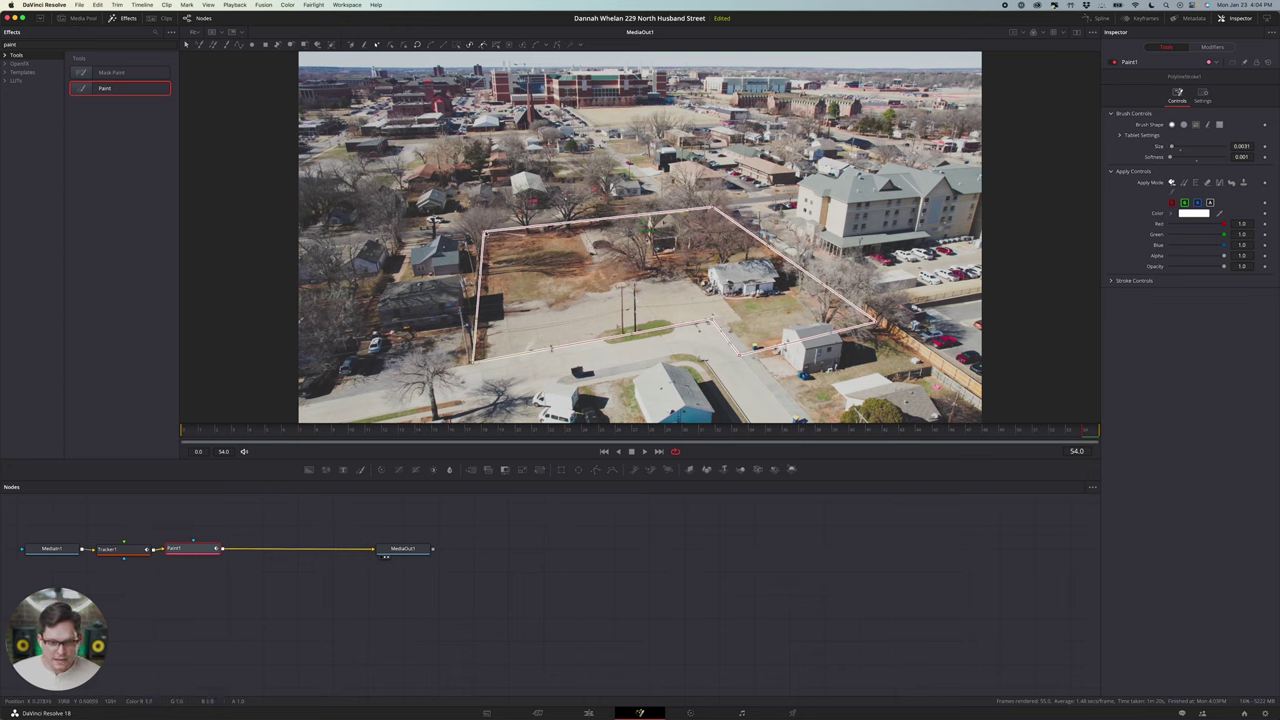
pyautogui.rightClick(482, 233)
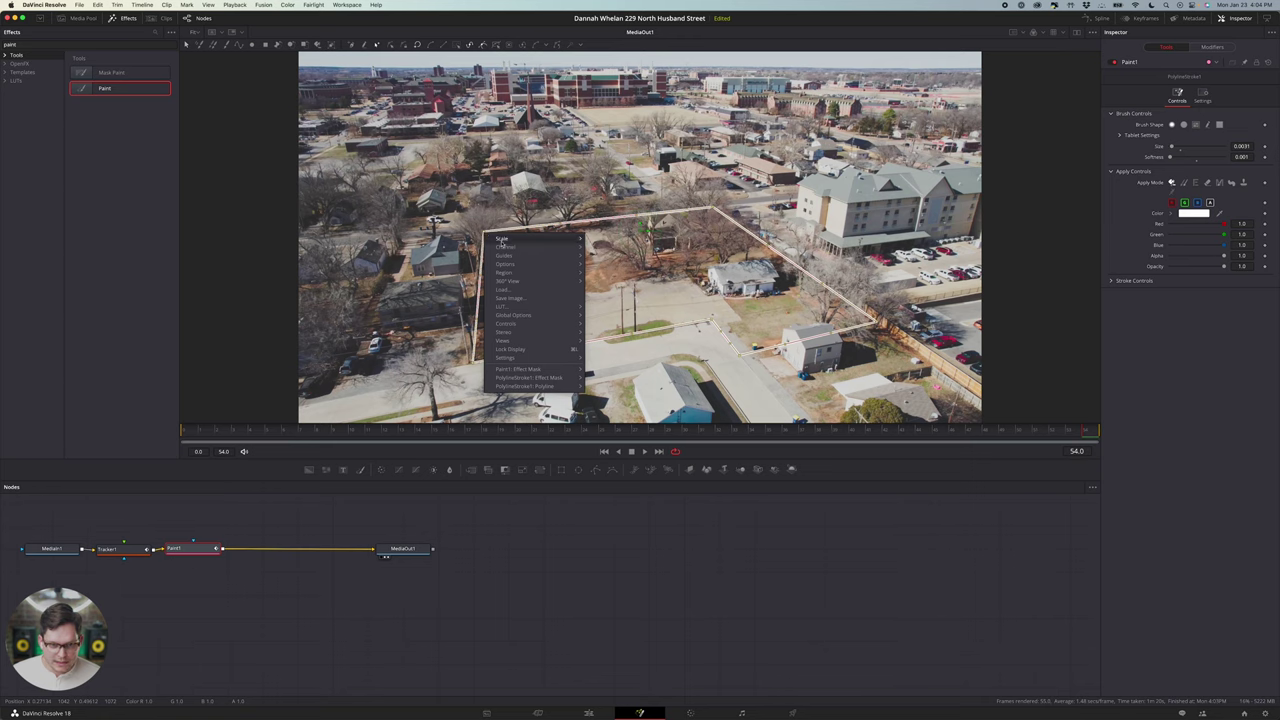
# Step: Publish the polyline's points and show PolylineStroke1's X/Y coordinates for each point in the Inspector
pyautogui.moveTo(532, 388)
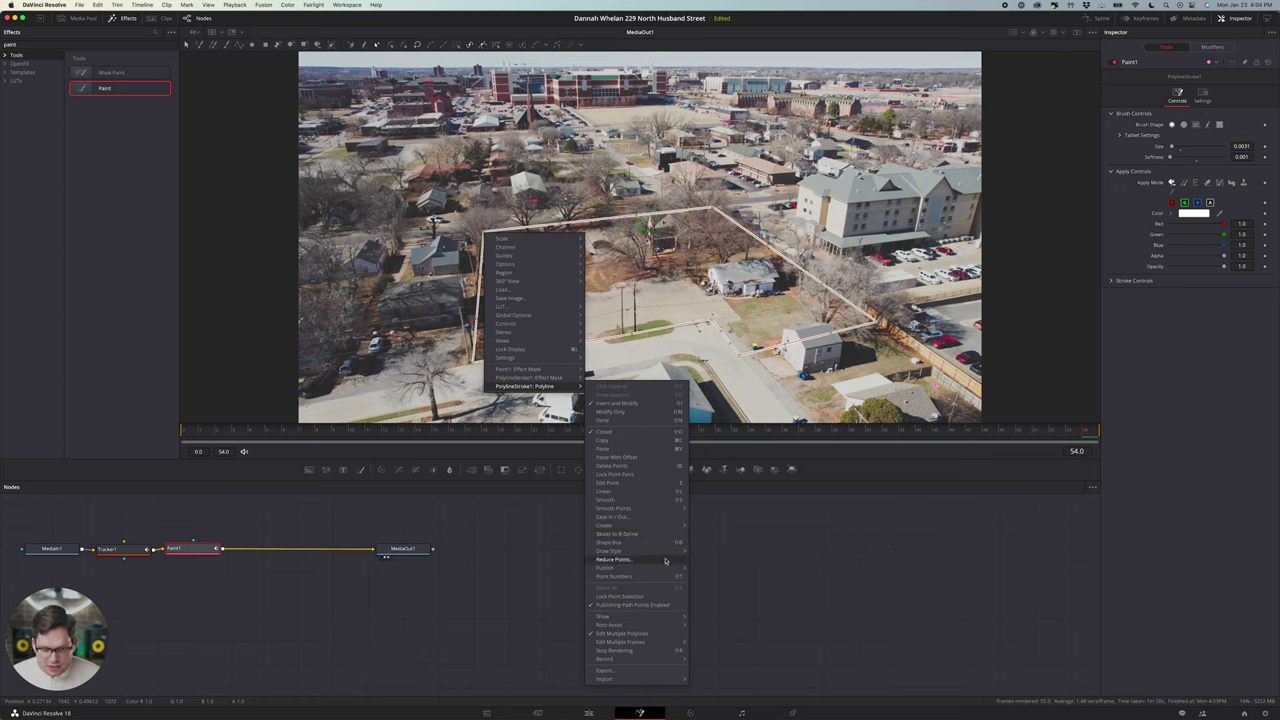
pyautogui.moveTo(672, 568)
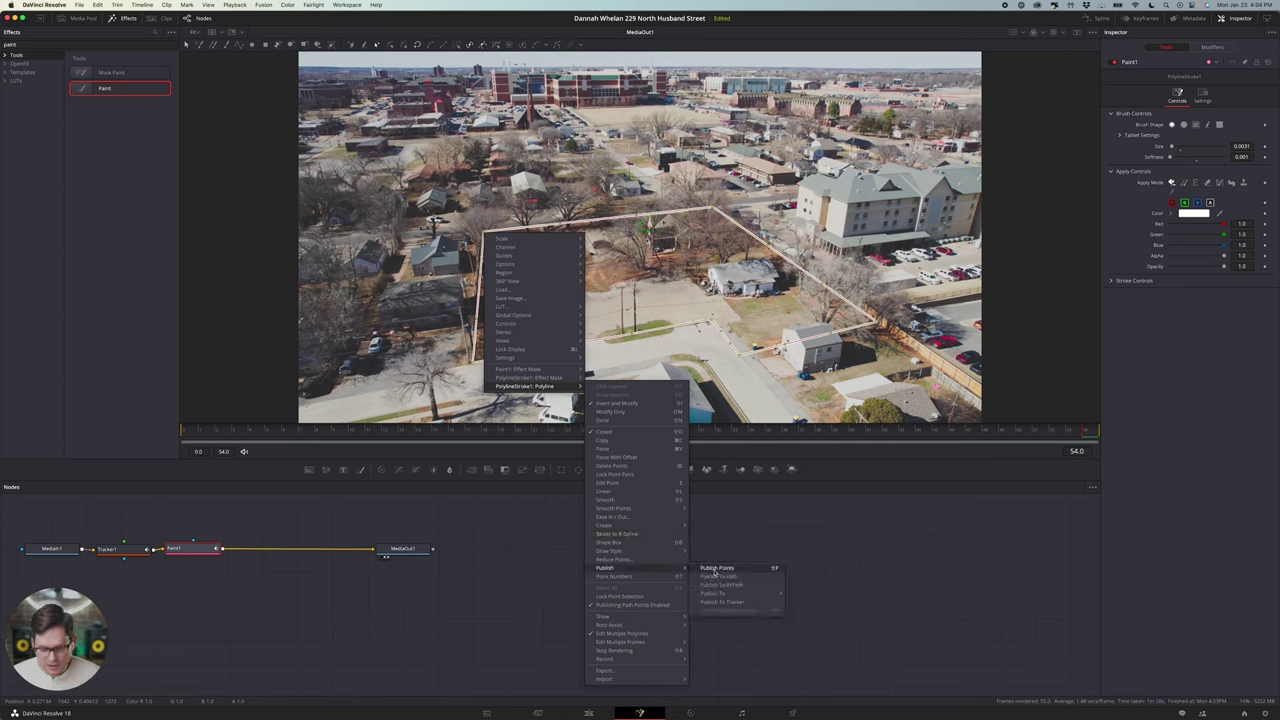
pyautogui.click(716, 568)
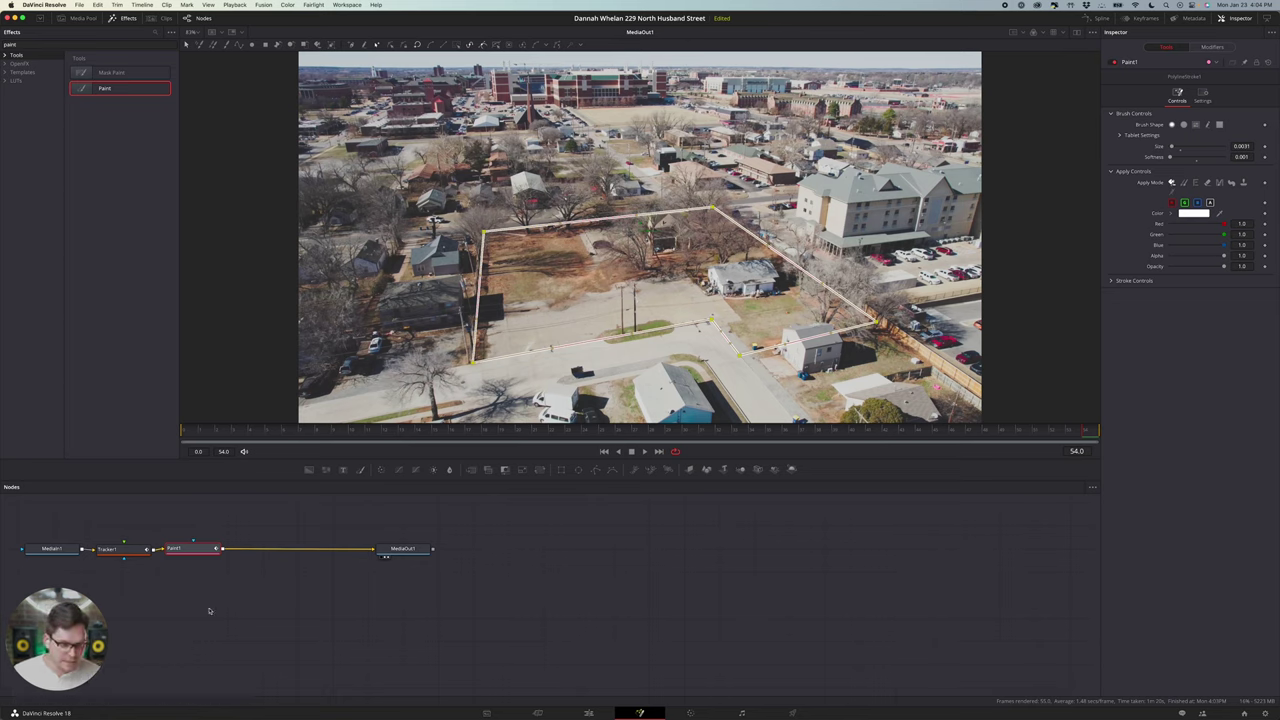
pyautogui.moveTo(201, 583)
pyautogui.mouseDown()
pyautogui.moveTo(150, 570)
pyautogui.moveTo(121, 537)
pyautogui.mouseUp()
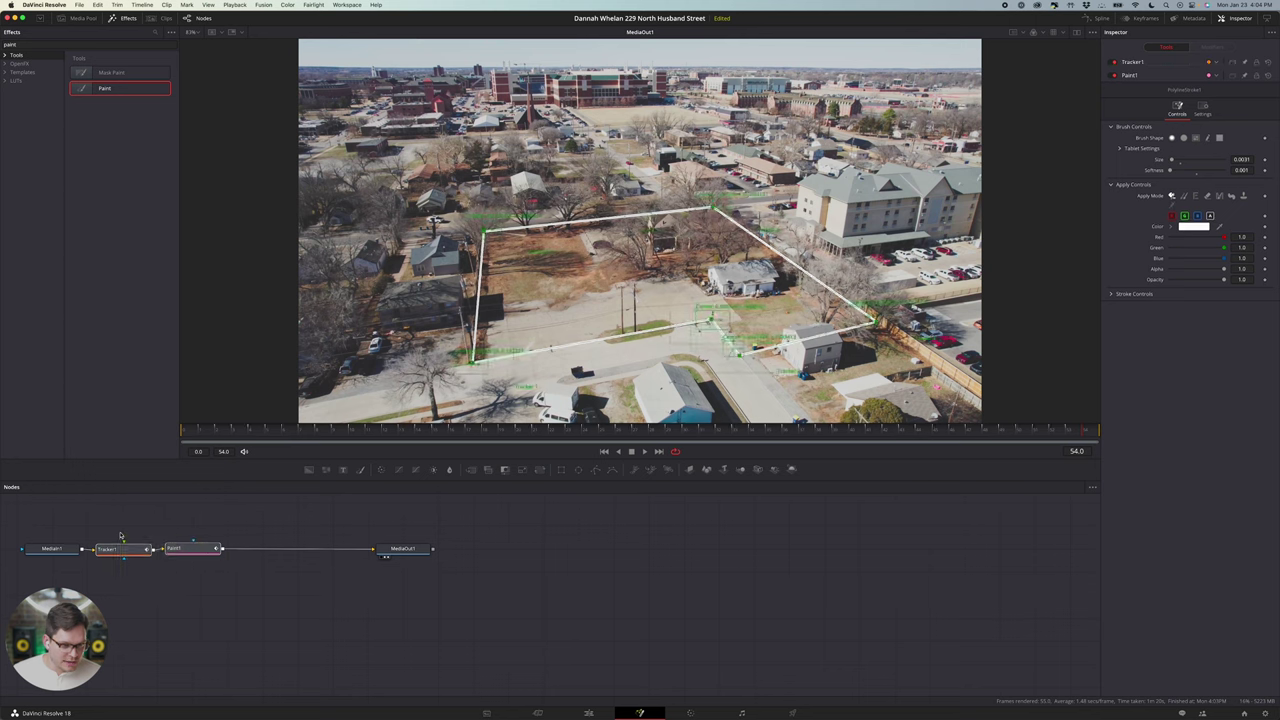
pyautogui.click(1223, 117)
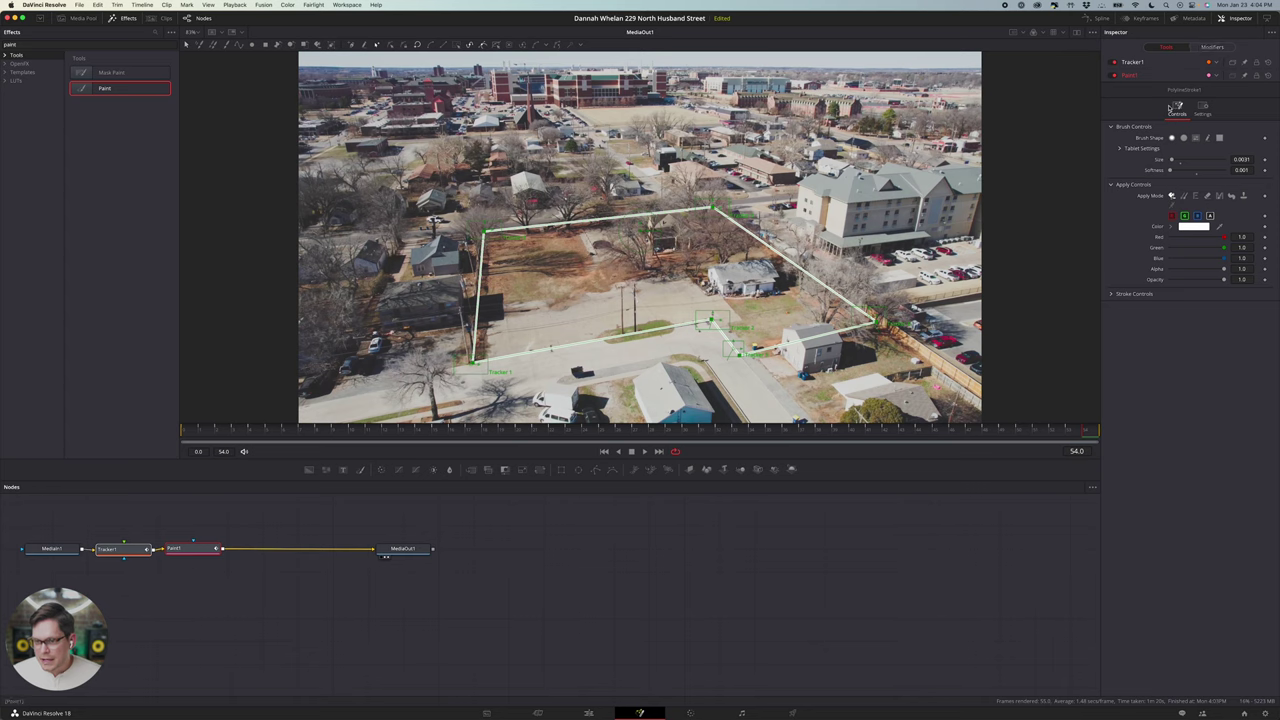
pyautogui.click(1133, 293)
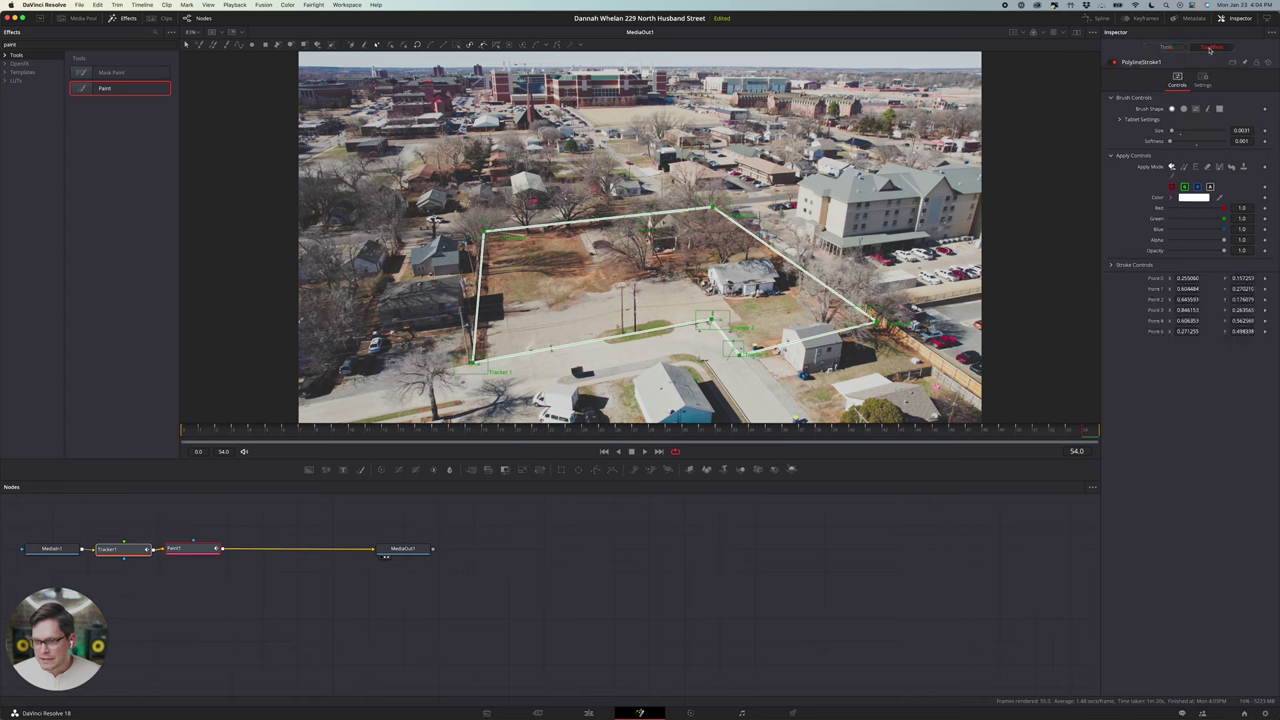
pyautogui.rightClick(1145, 279)
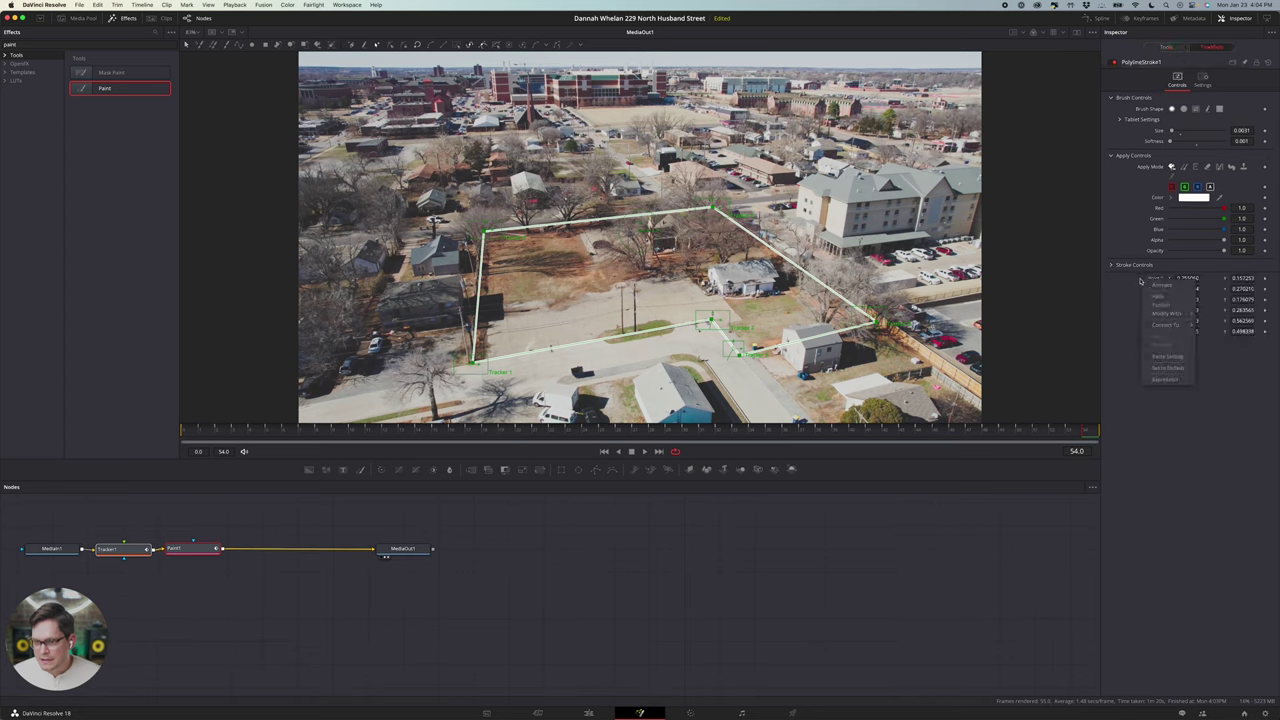
# Step: Give outline Point 0 the expression Tracker1.TrackedCenter1
pyautogui.click(1164, 381)
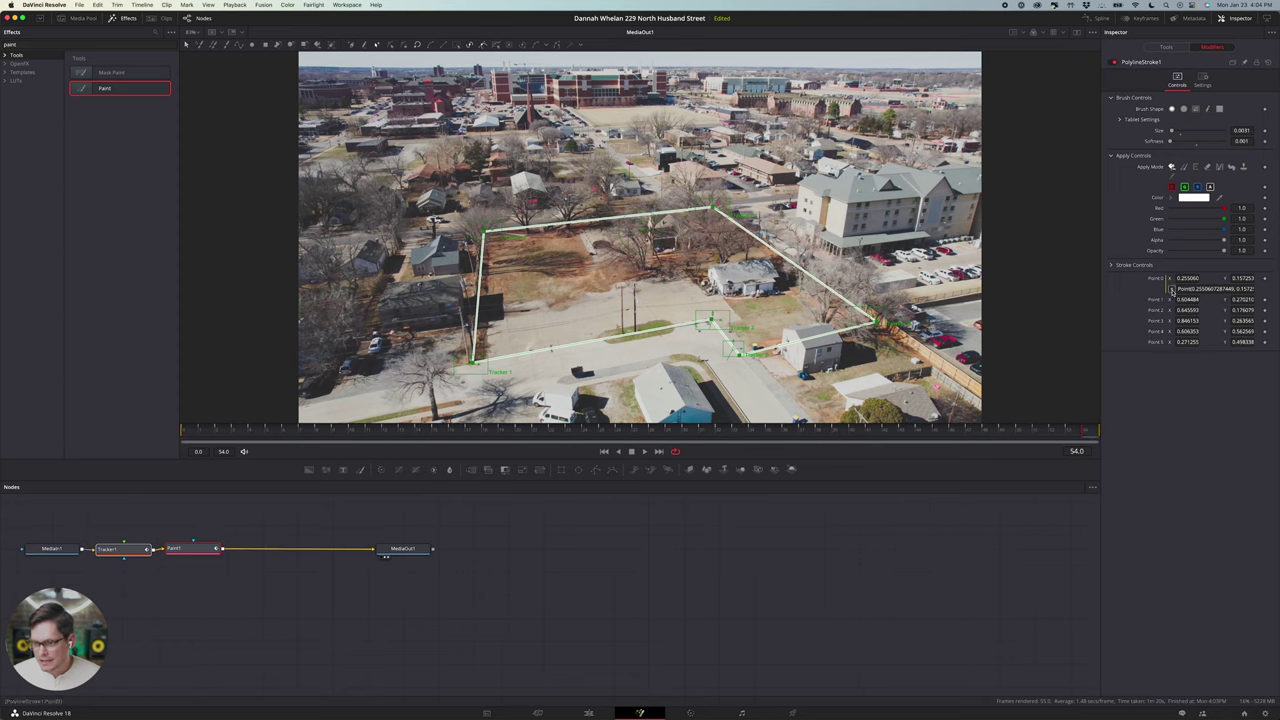
pyautogui.moveTo(1172, 289)
pyautogui.mouseDown()
pyautogui.moveTo(1155, 156)
pyautogui.moveTo(1168, 46)
pyautogui.moveTo(1147, 63)
pyautogui.moveTo(1154, 129)
pyautogui.moveTo(1136, 240)
pyautogui.mouseUp()
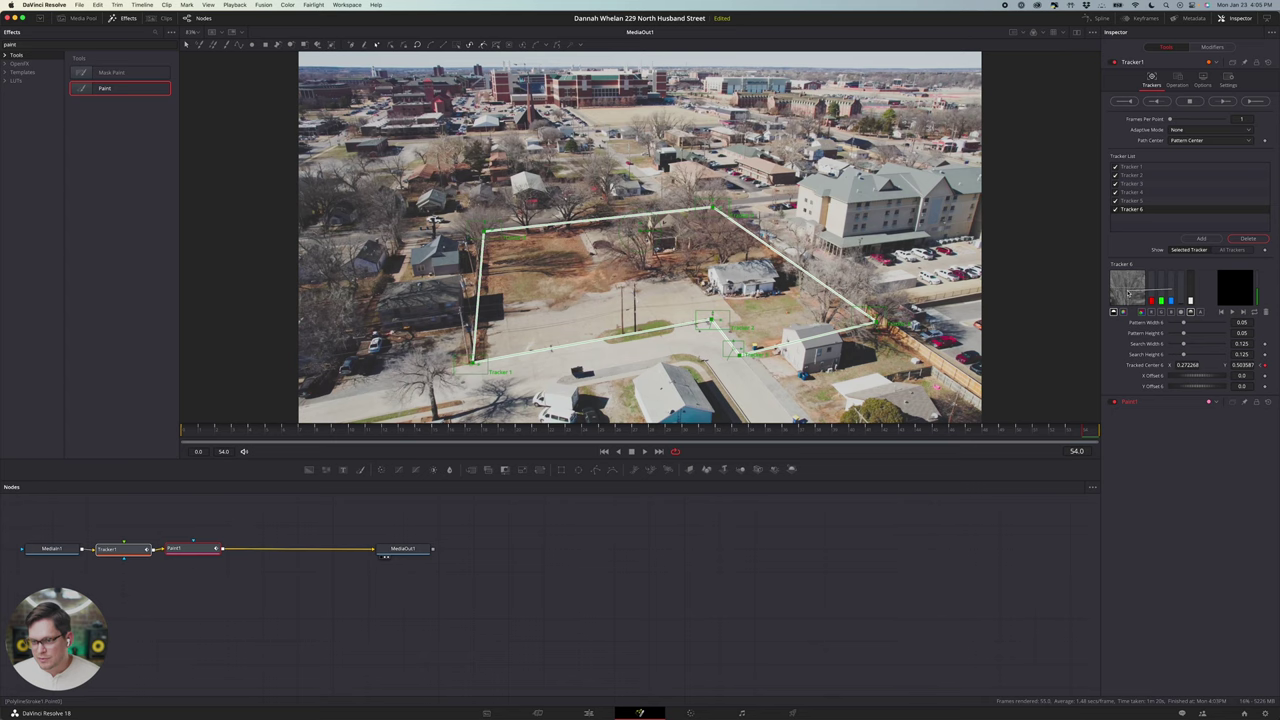
pyautogui.moveTo(1128, 298); pyautogui.dragTo(1159, 368)
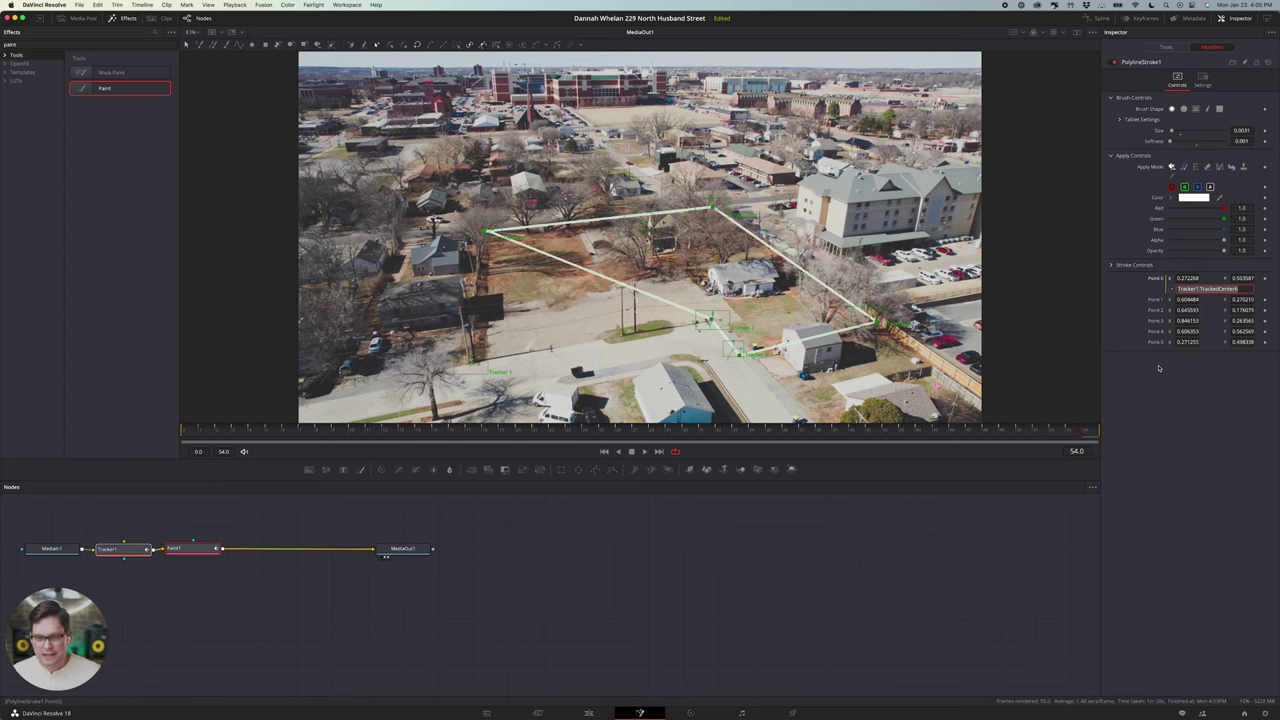
pyautogui.click(1247, 289)
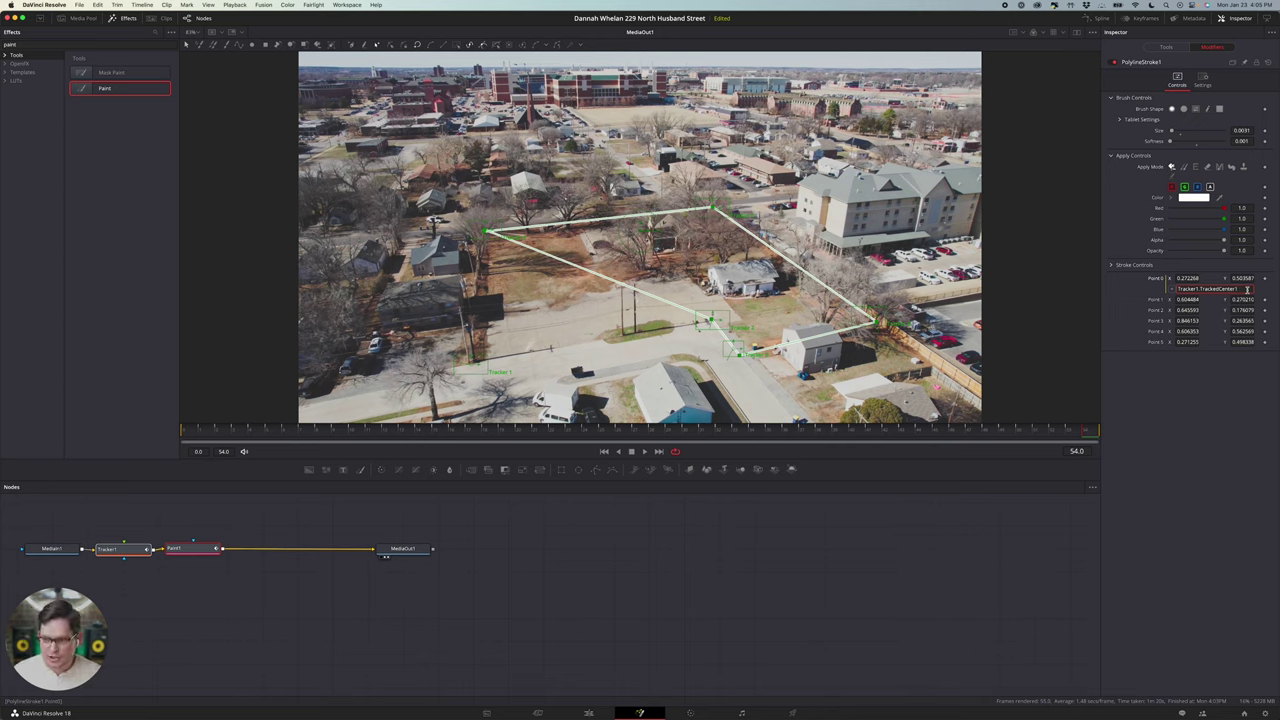
pyautogui.press('Tab')
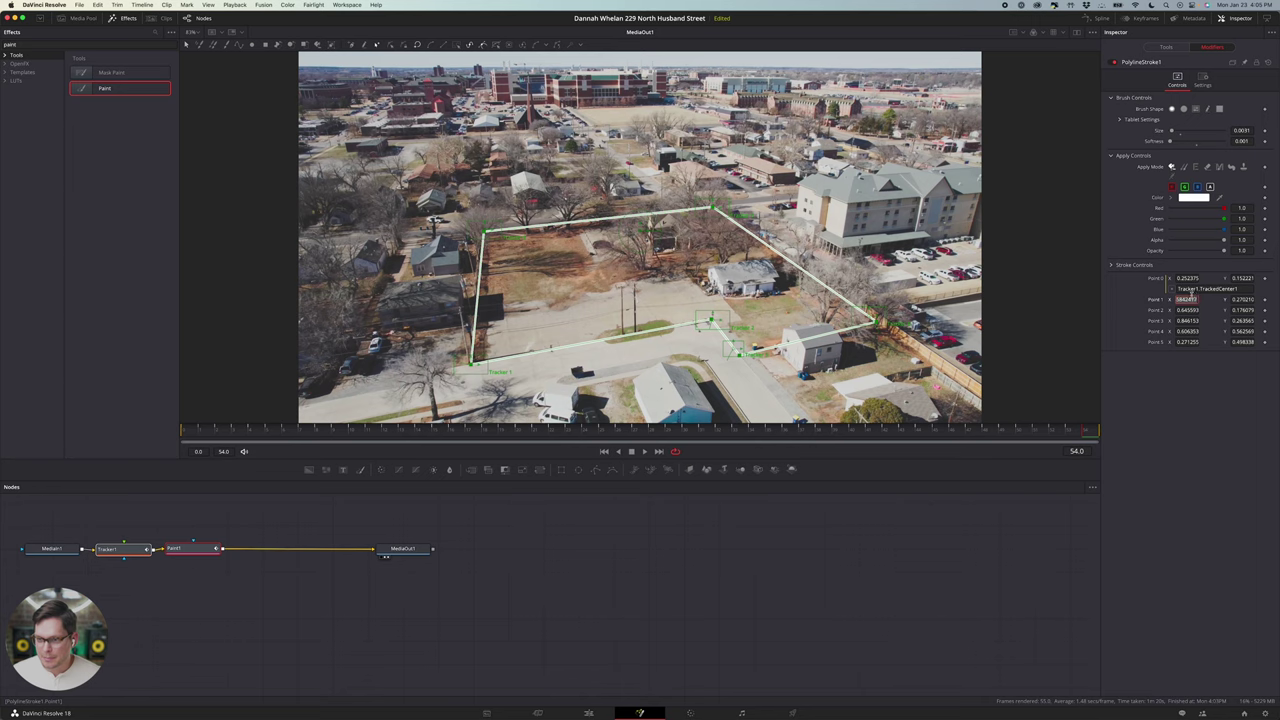
pyautogui.click(1186, 289)
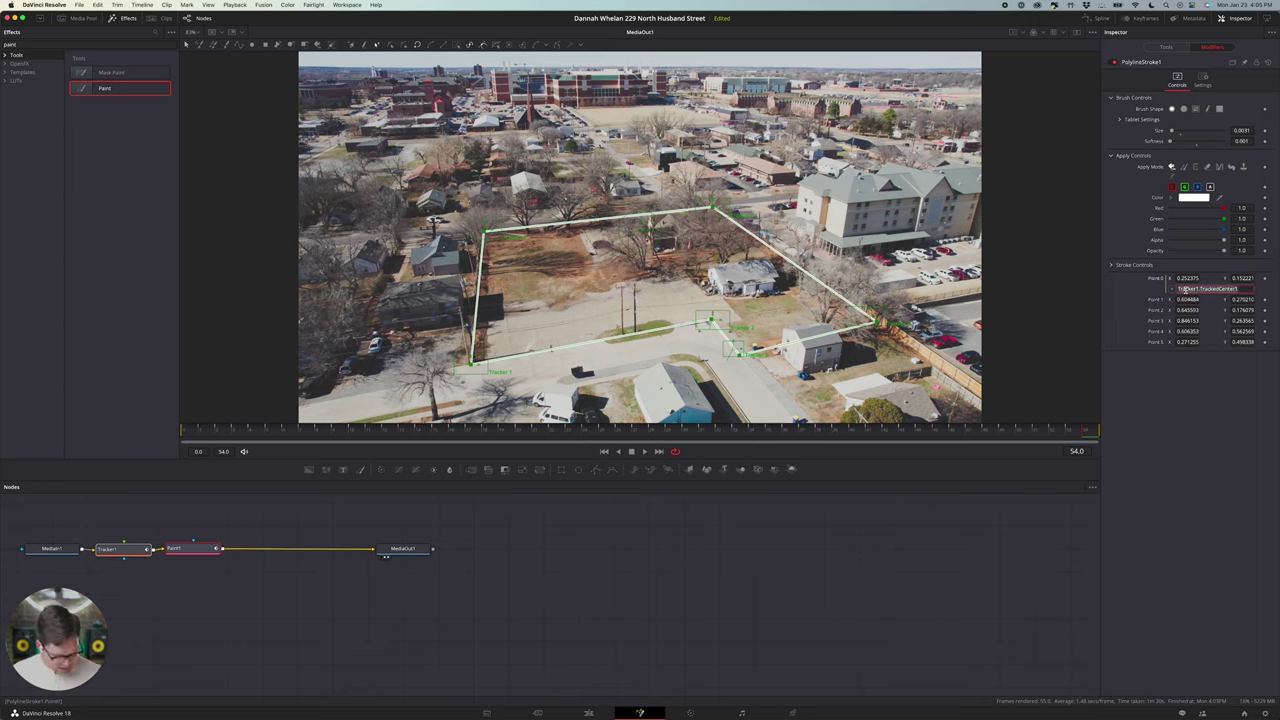
# Step: Link outline Point 1 to Tracker1.TrackedCenter2 with a pasted expression
pyautogui.rightClick(1155, 302)
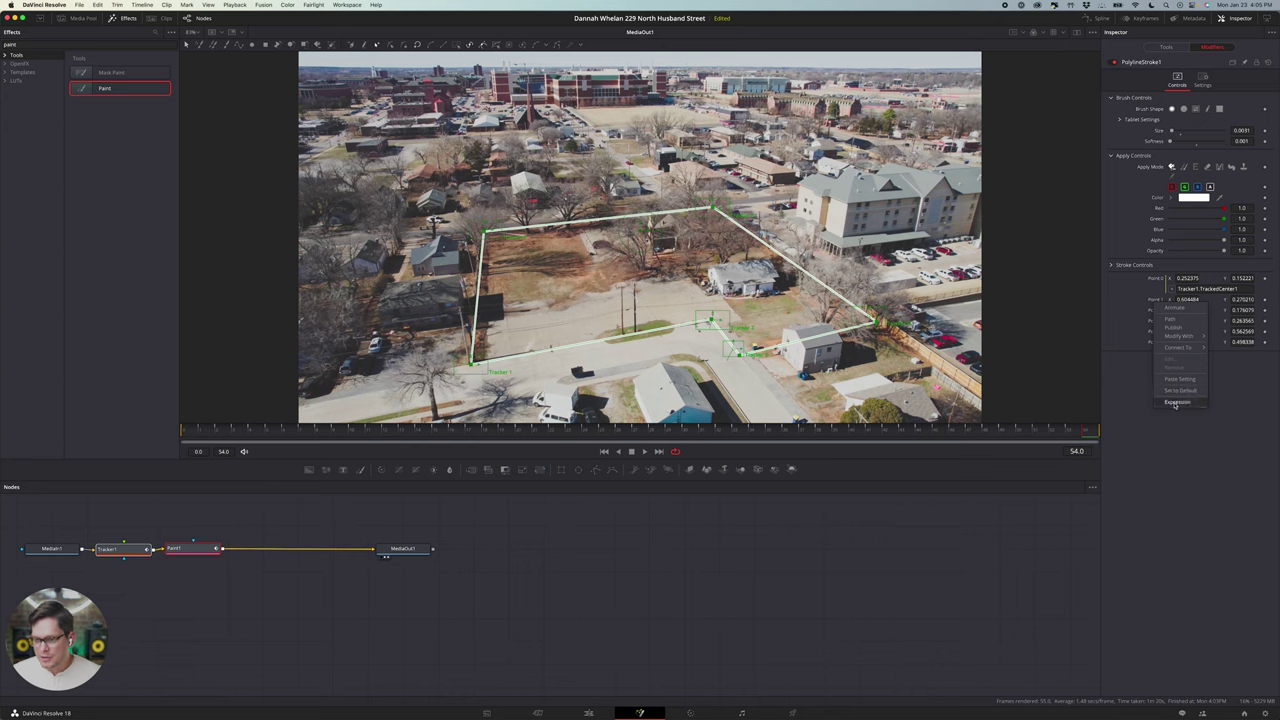
pyautogui.click(1176, 402)
pyautogui.tripleClick(1189, 311)
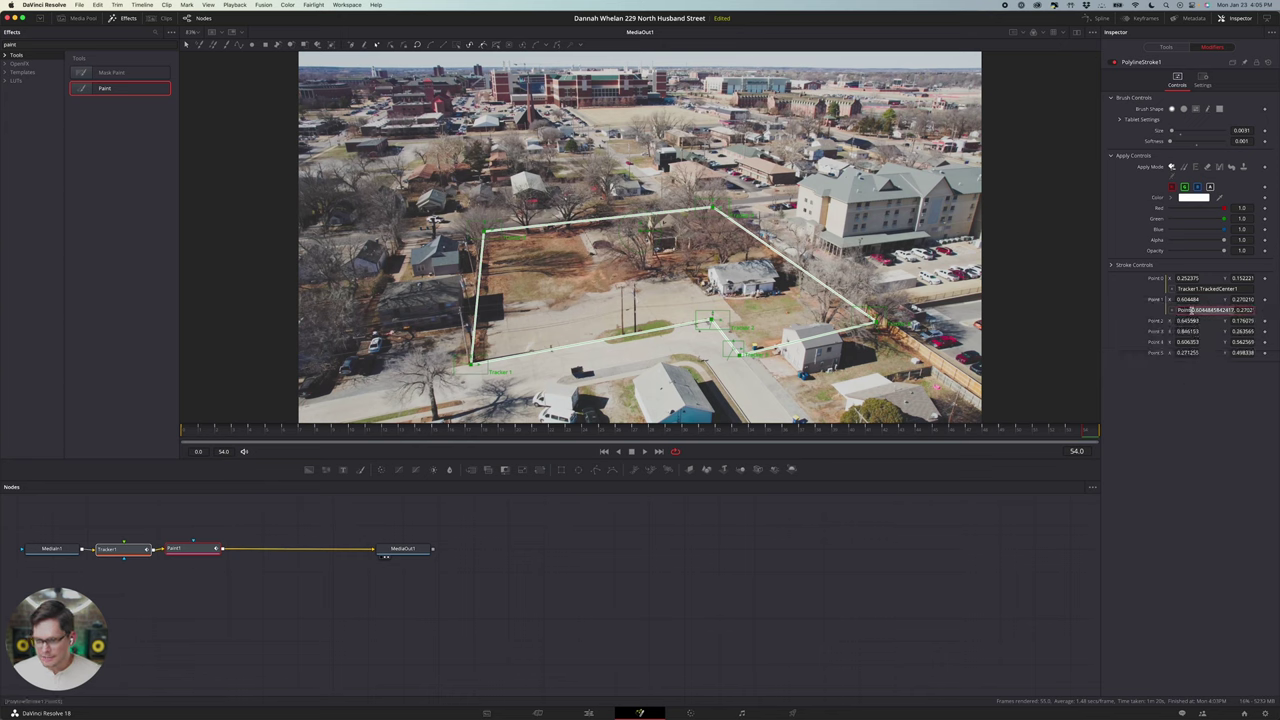
pyautogui.write('Tracker1.TrackedCenter1')
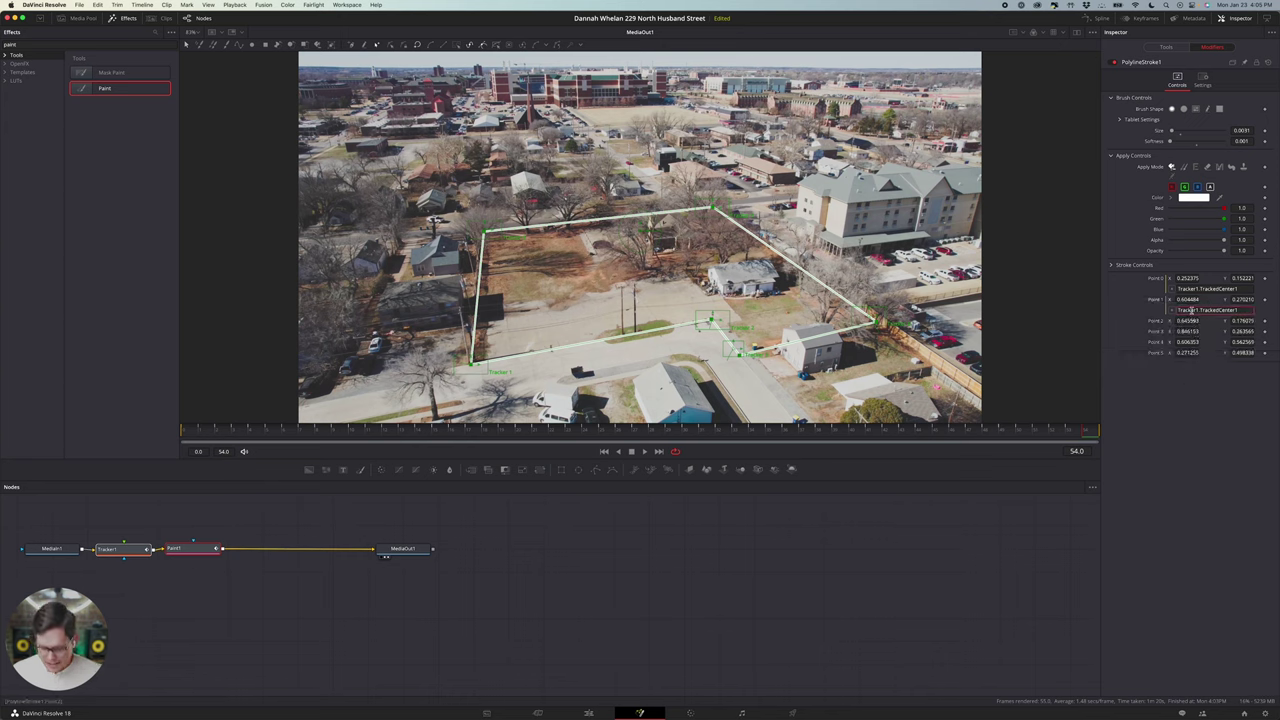
pyautogui.press('Tab')
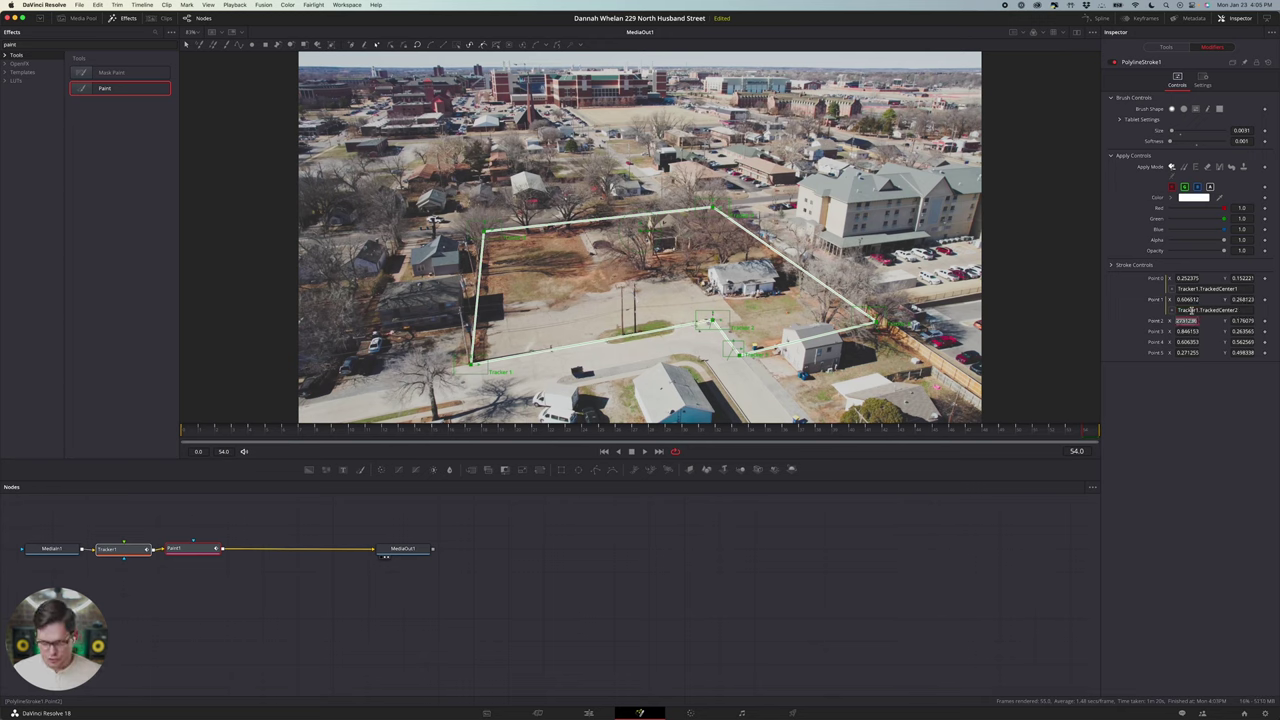
# Step: Link outline Point 2 to Tracker1.TrackedCenter3 by pasting the expression and changing the number to 3
pyautogui.rightClick(1151, 324)
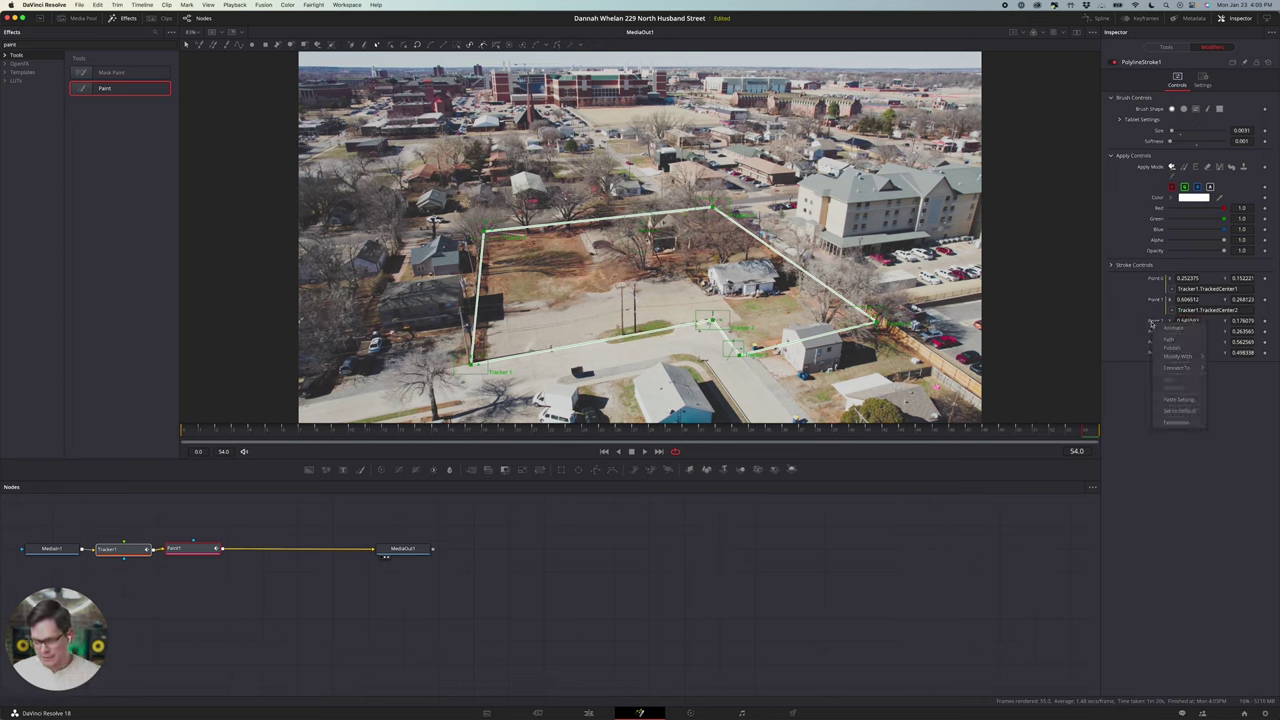
pyautogui.click(1176, 422)
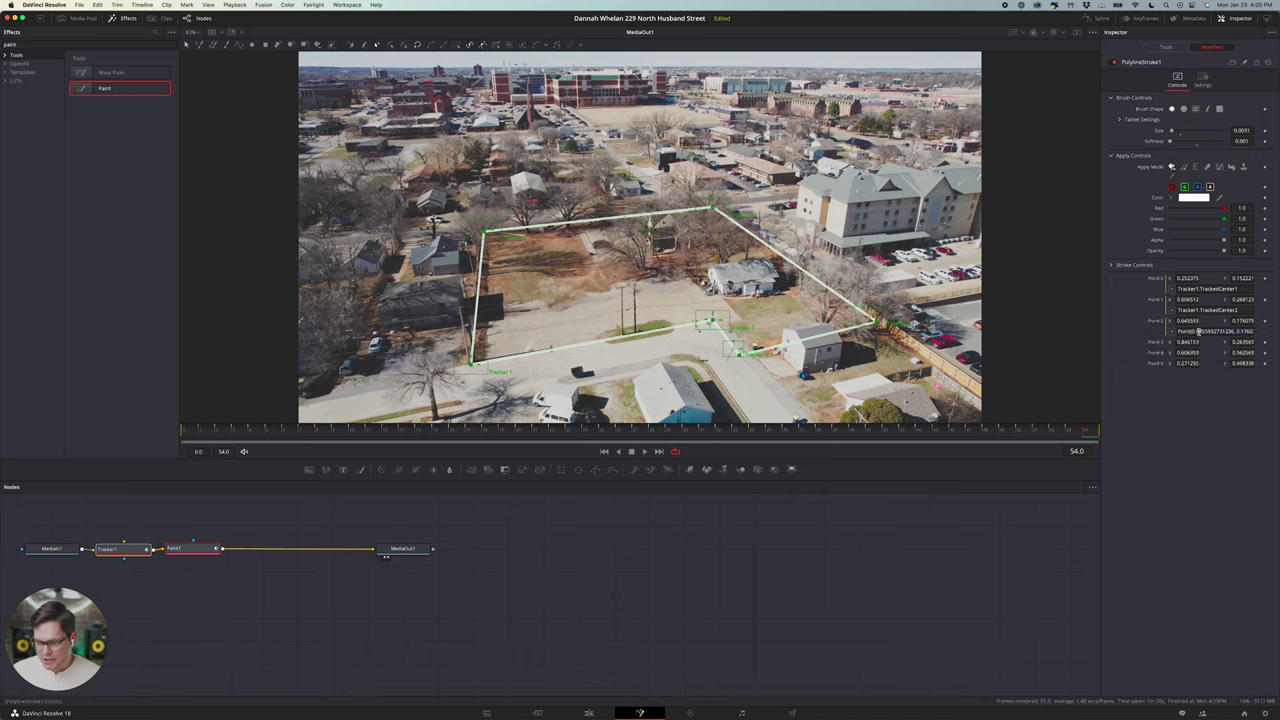
pyautogui.tripleClick(1198, 331)
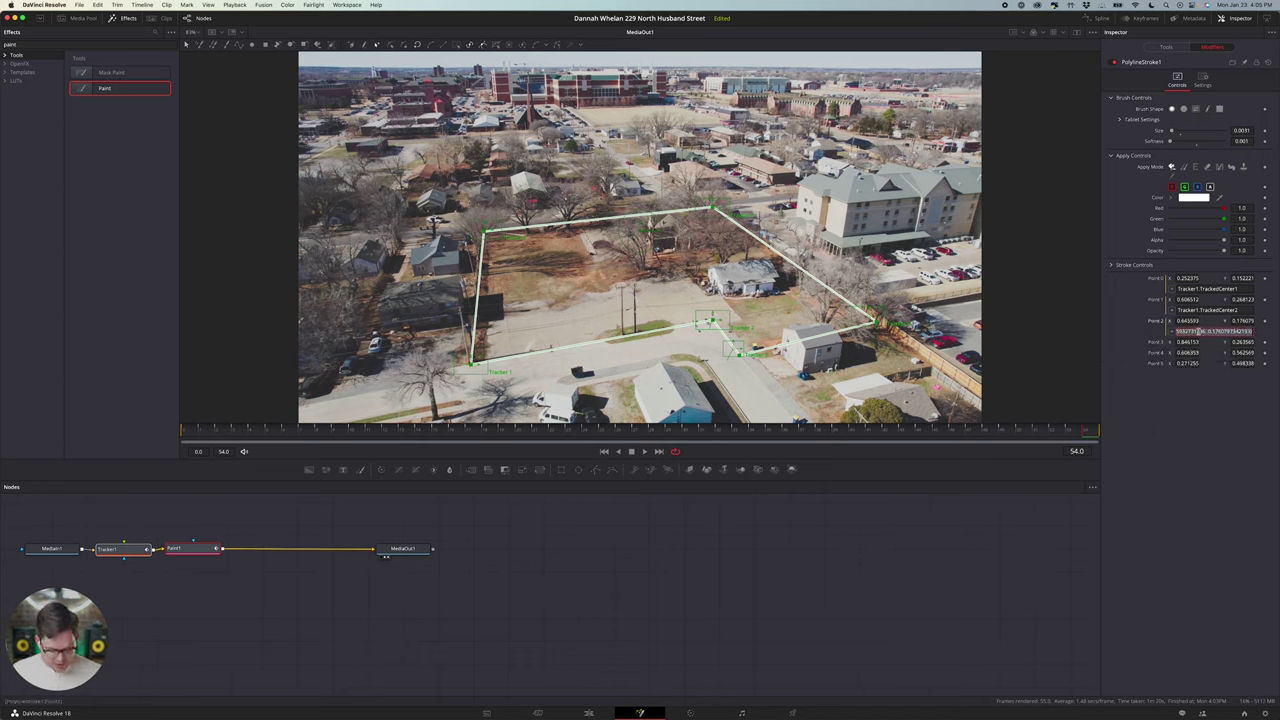
pyautogui.write('Tracker1.TrackedCenter1')
pyautogui.press('BackSpace')
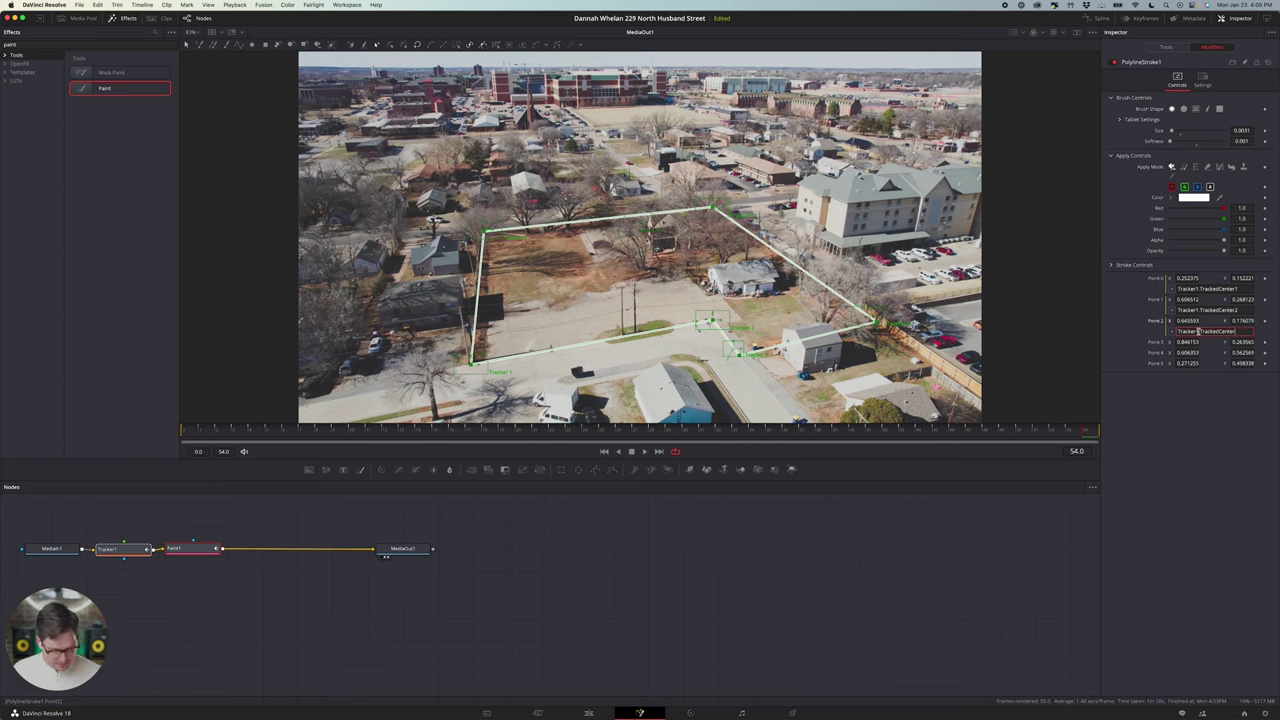
pyautogui.write('3')
pyautogui.press('Tab')
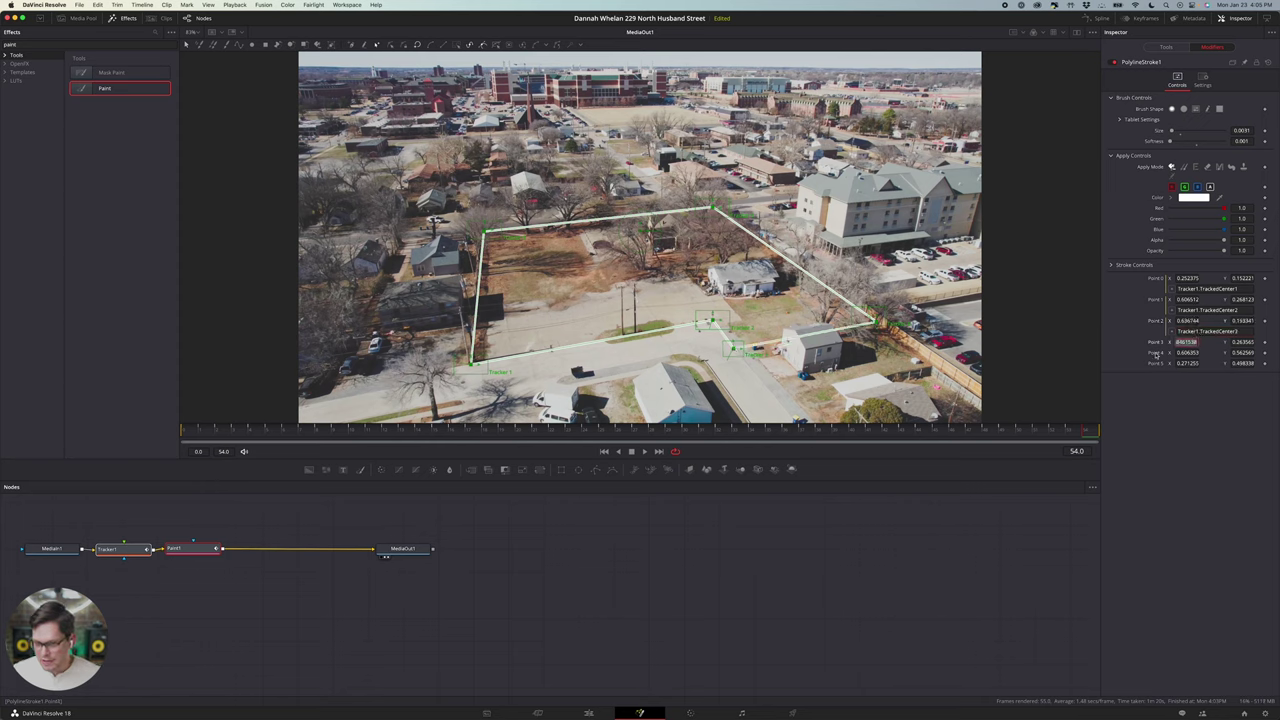
pyautogui.rightClick(1154, 344)
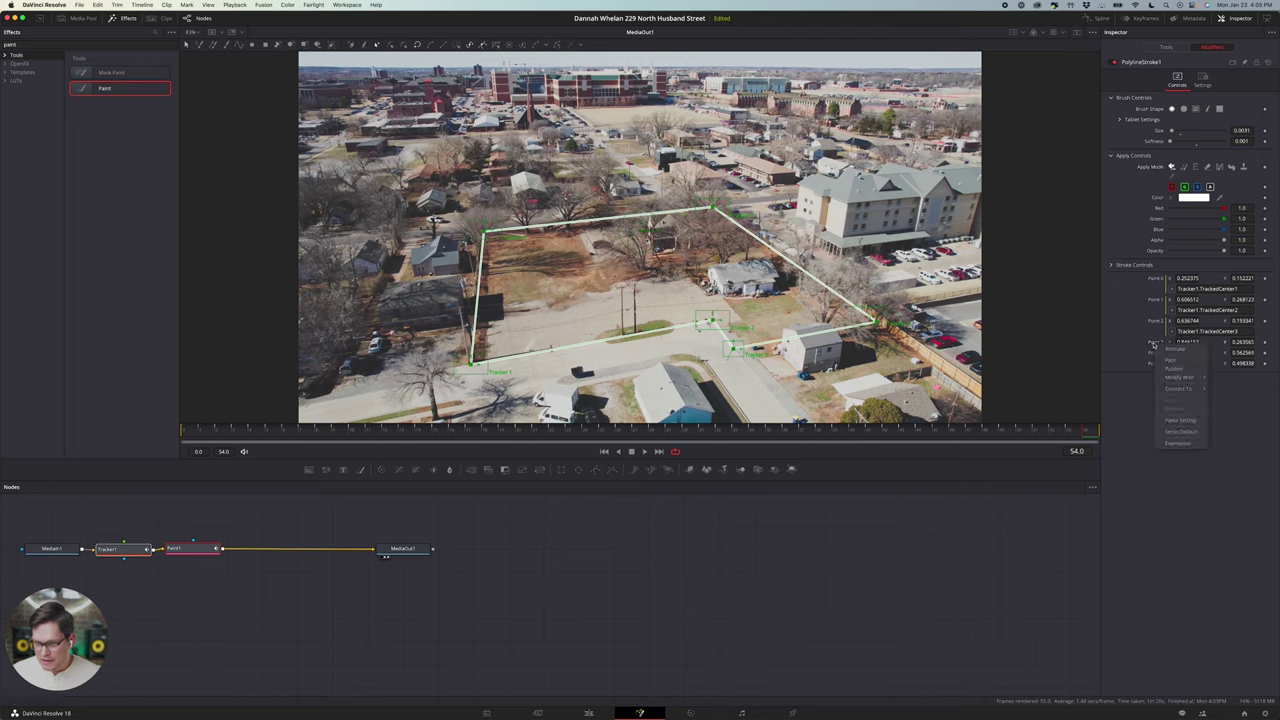
# Step: Link polyline Point 3 to Tracker1.TrackedCenter4 with an expression
pyautogui.click(1179, 443)
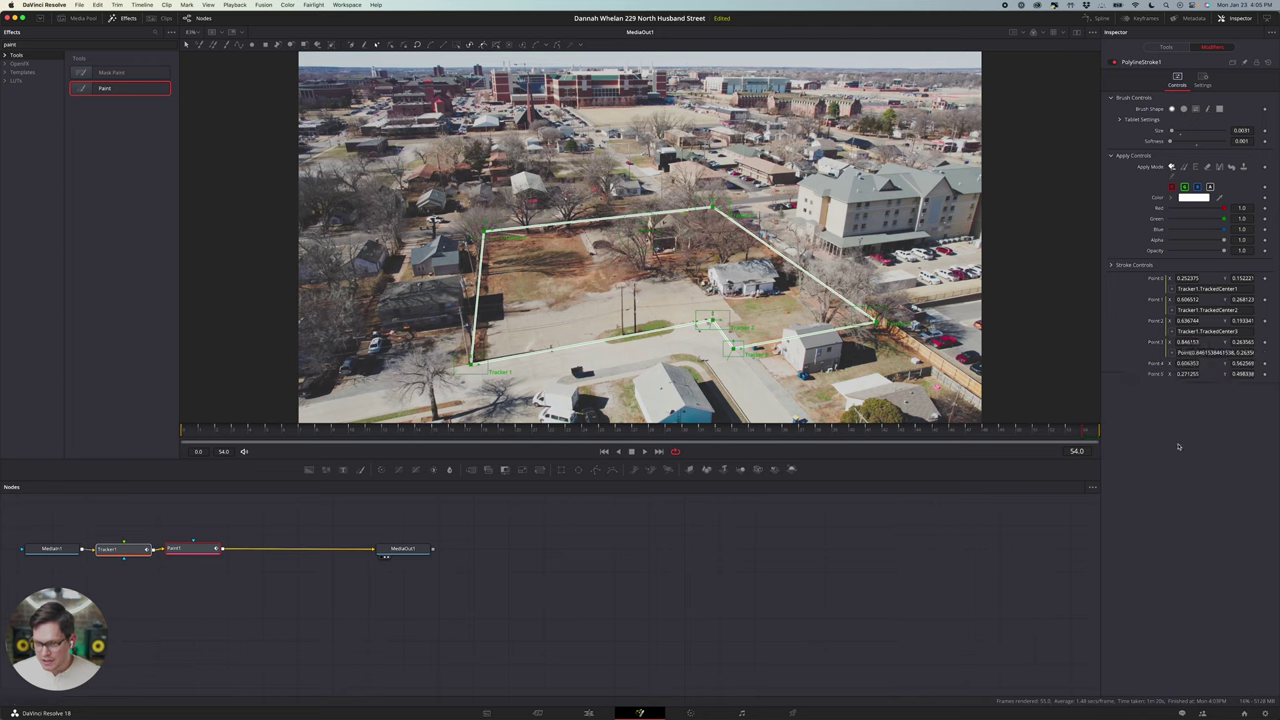
pyautogui.click(1196, 353)
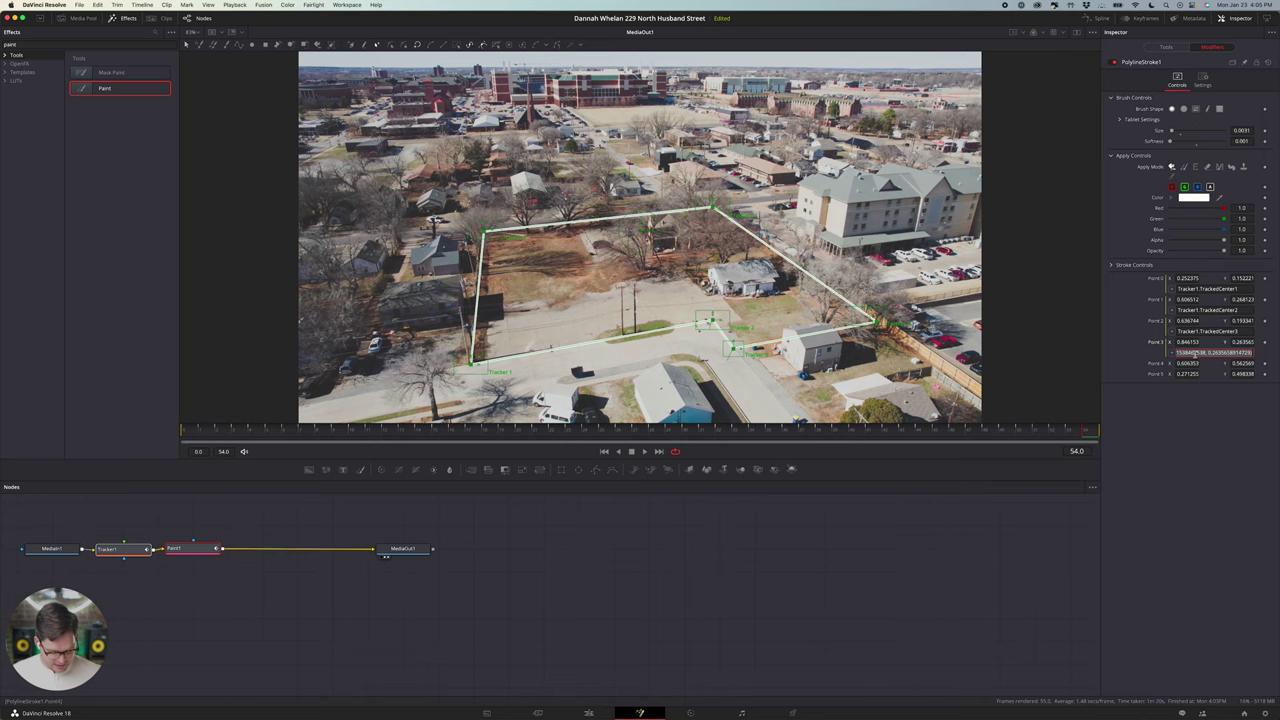
pyautogui.write('Tracker1.TrackedCenter1')
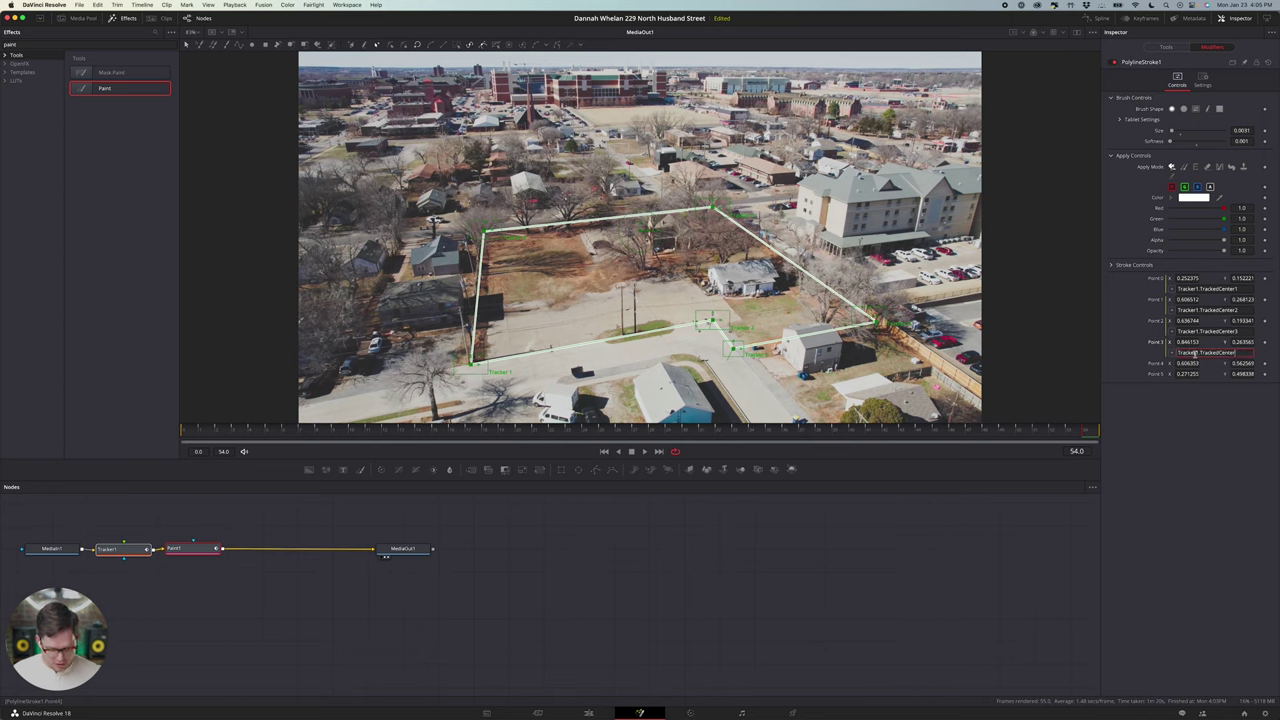
pyautogui.write('4')
pyautogui.press('Return')
# Step: Link polyline Point 4 to Tracker1.TrackedCenter5 with an expression
pyautogui.rightClick(1153, 367)
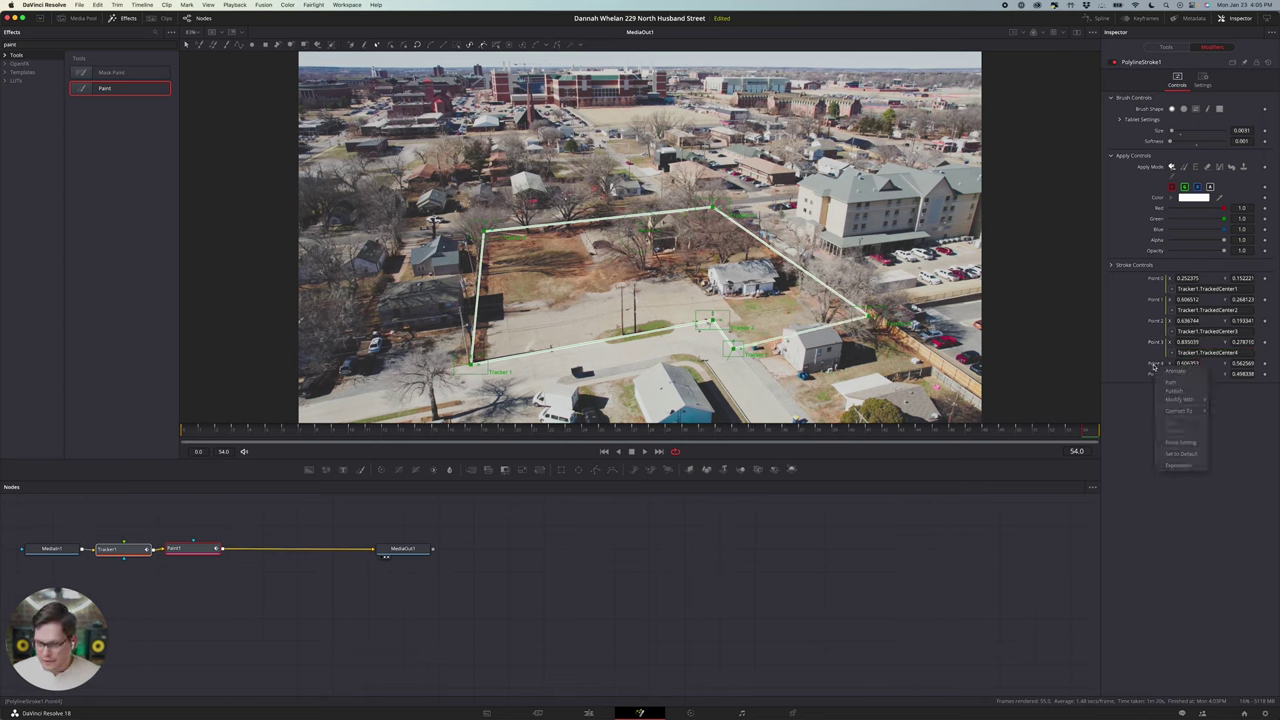
pyautogui.click(1176, 465)
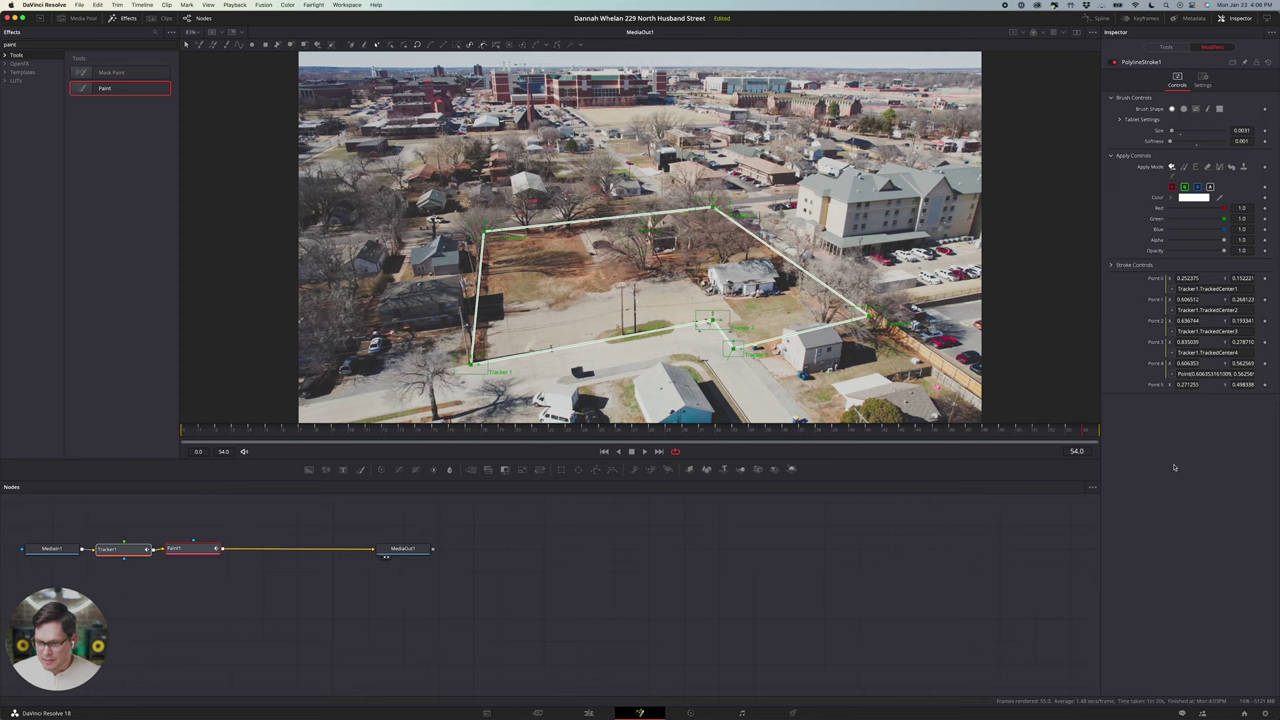
pyautogui.click(1190, 373)
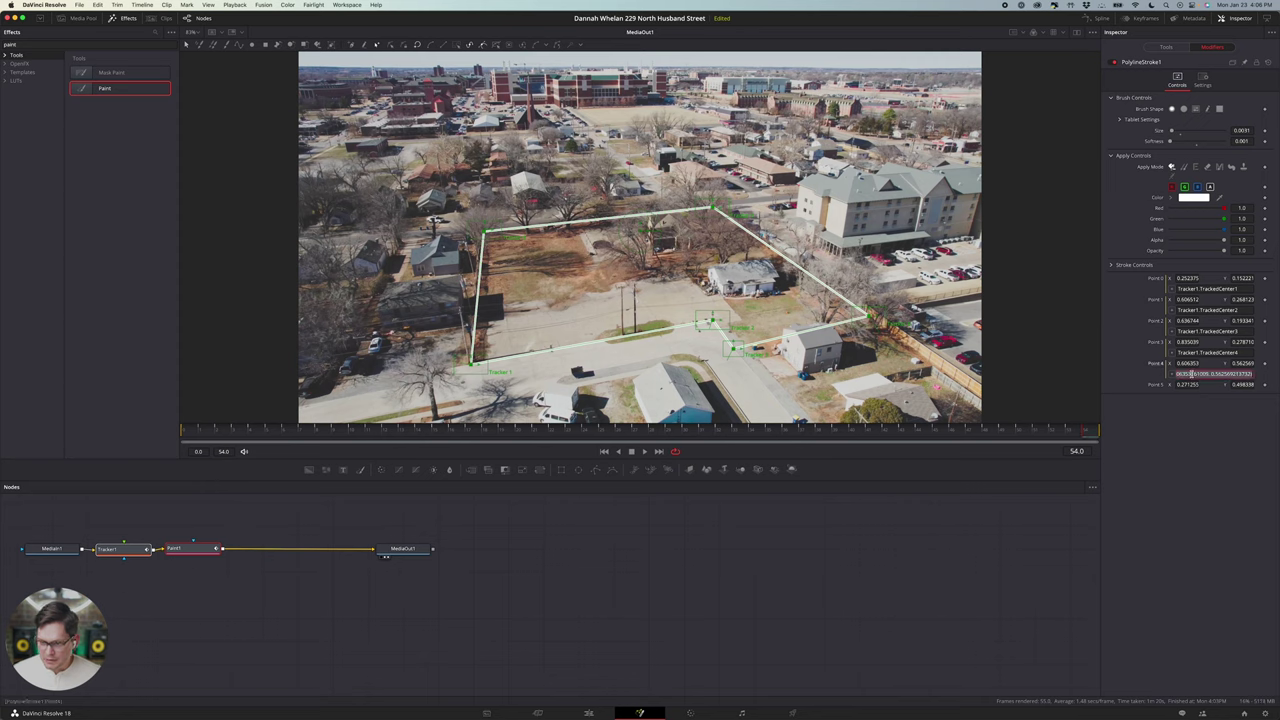
pyautogui.write('Tracker1.TrackedCenter1')
pyautogui.press('BackSpace')
pyautogui.write('5')
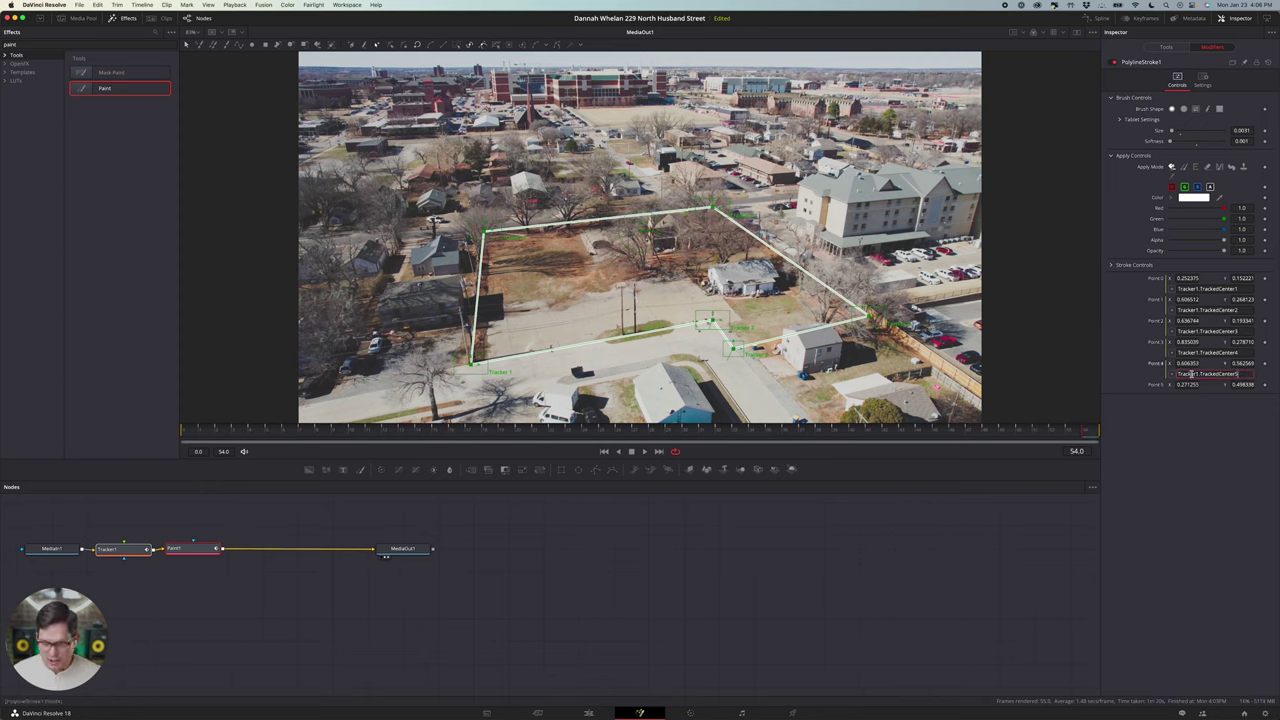
pyautogui.press('Return')
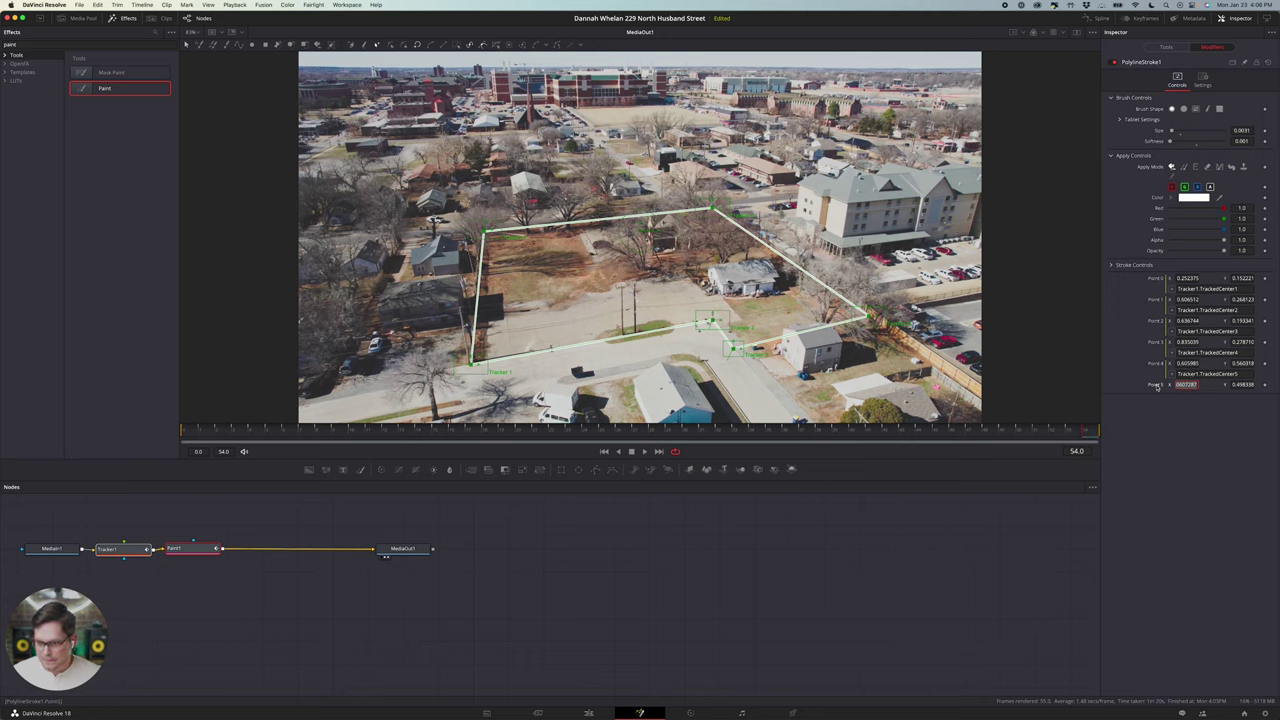
# Step: Link polyline Point 5 to Tracker1.TrackedCenter6 with an expression
pyautogui.rightClick(1157, 387)
pyautogui.click(1177, 487)
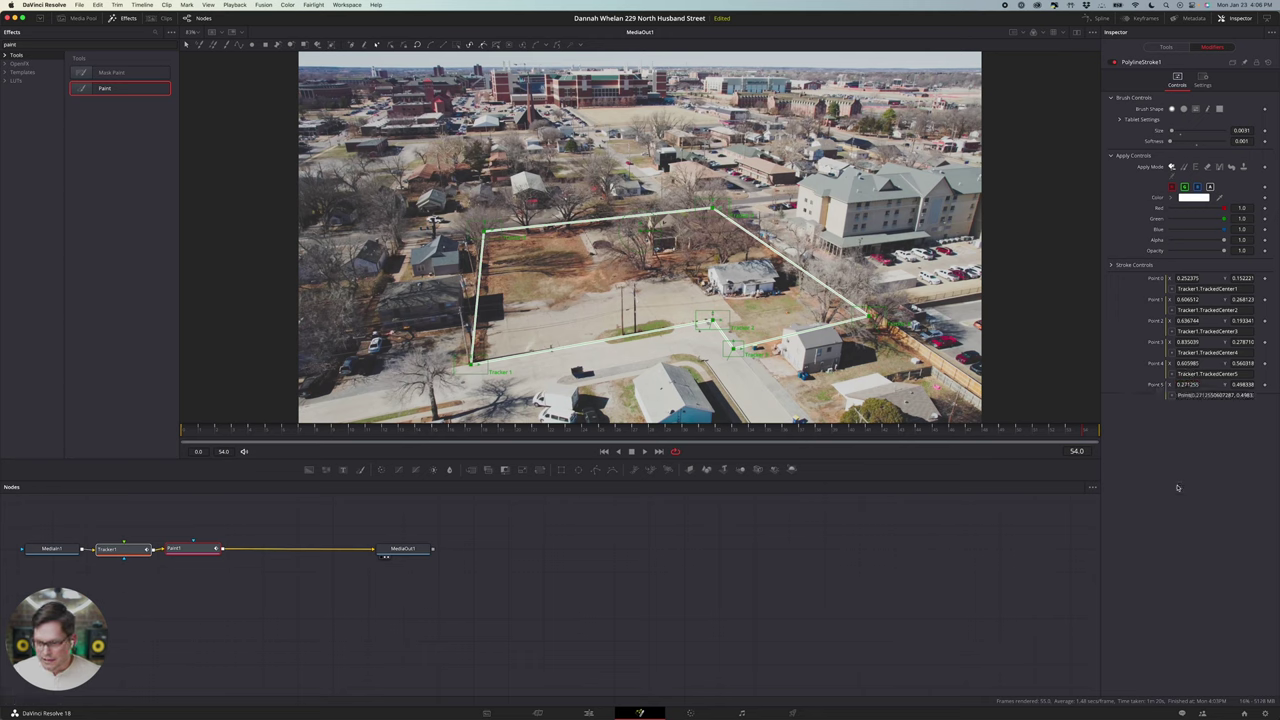
pyautogui.click(1198, 396)
pyautogui.press('super+a')
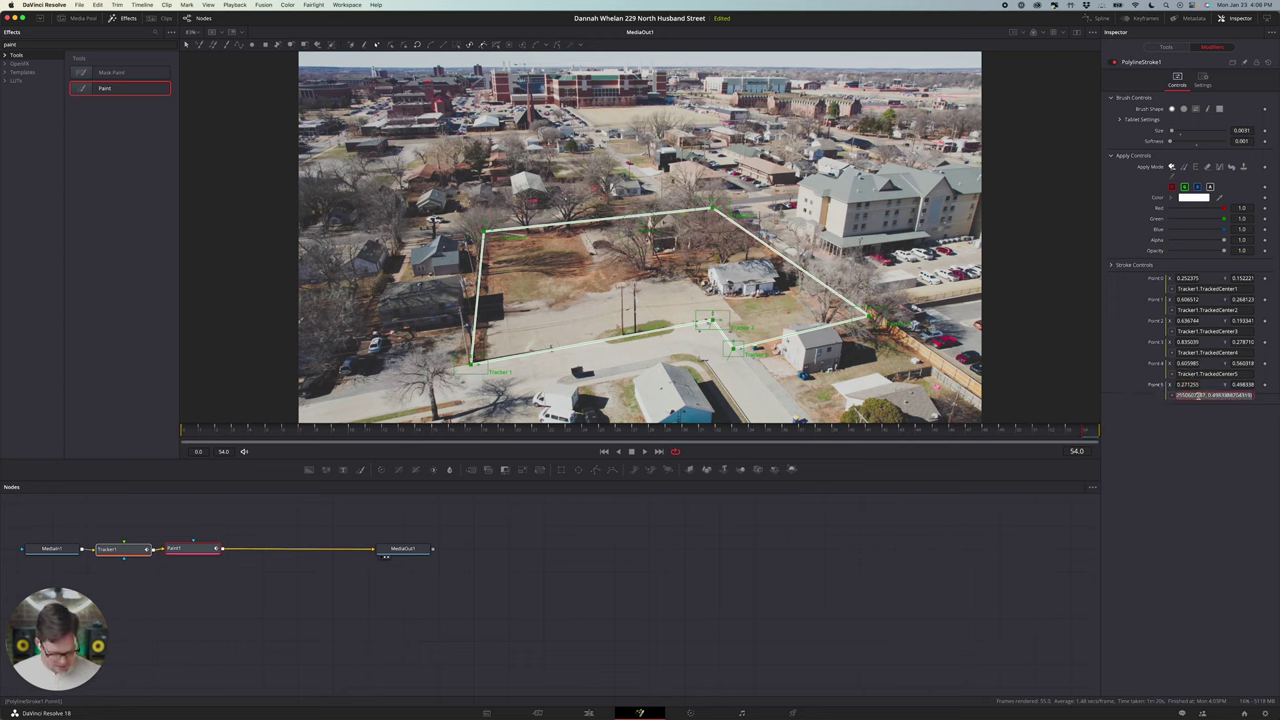
pyautogui.write('Tracker1.TrackedCenter1')
pyautogui.press('BackSpace')
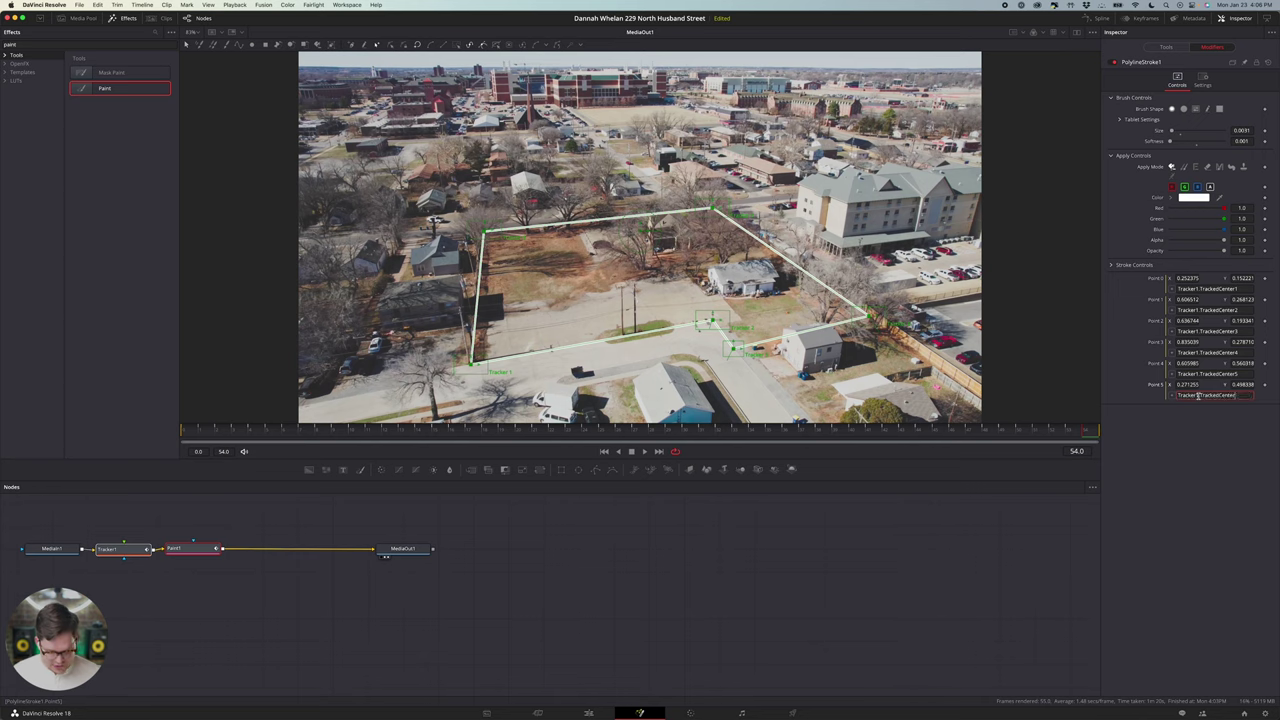
pyautogui.write('5')
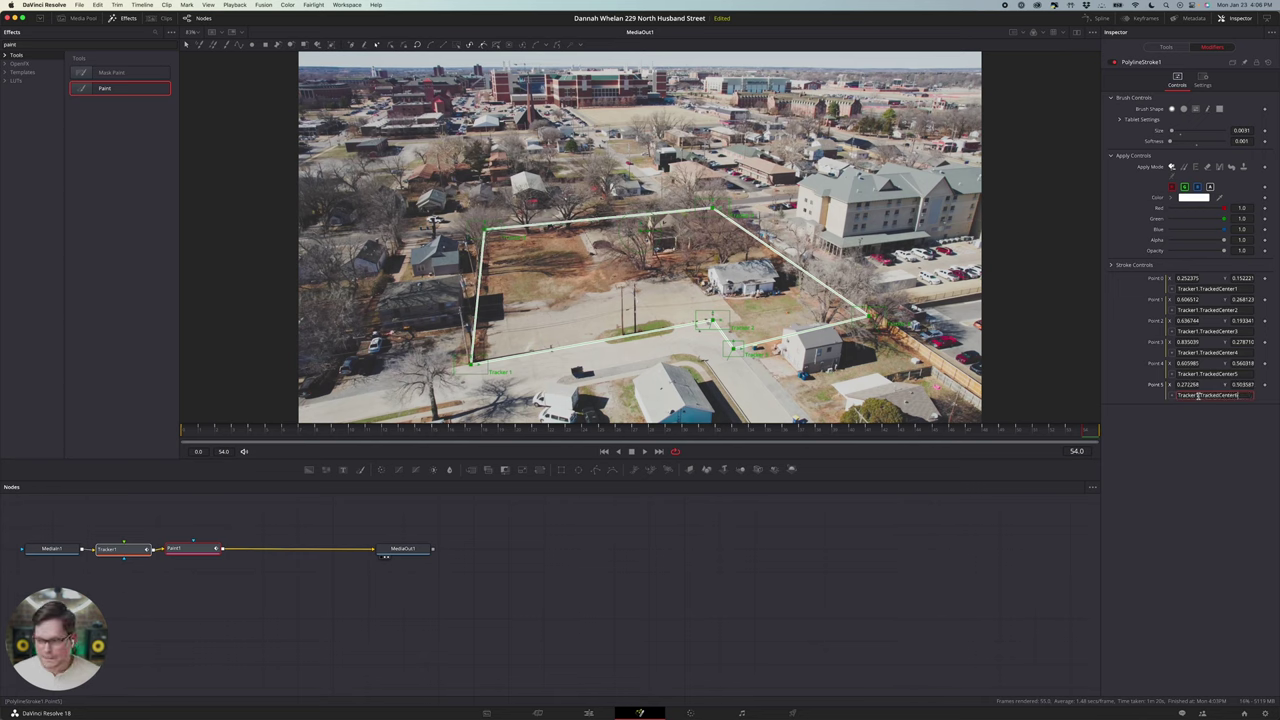
pyautogui.press('Return')
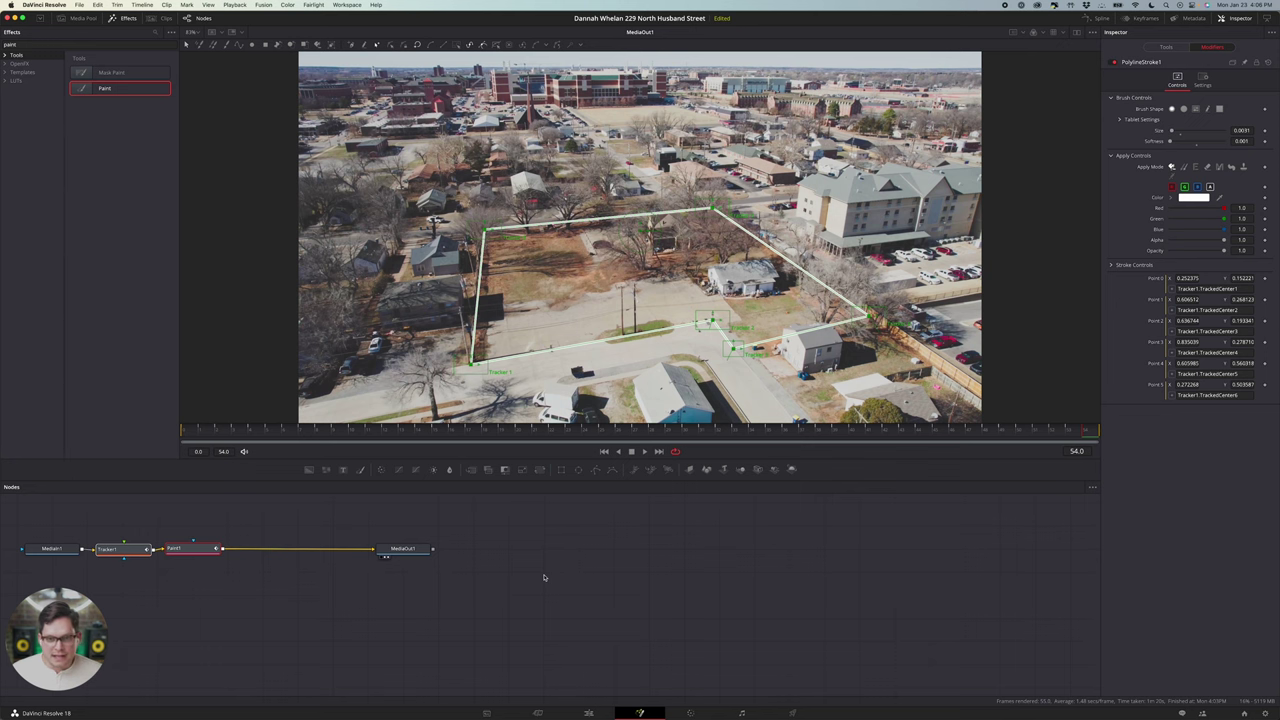
# Step: Play the shot to verify the tracked boundary, comparing Tracker1, and leave Paint1 selected
pyautogui.press('space')
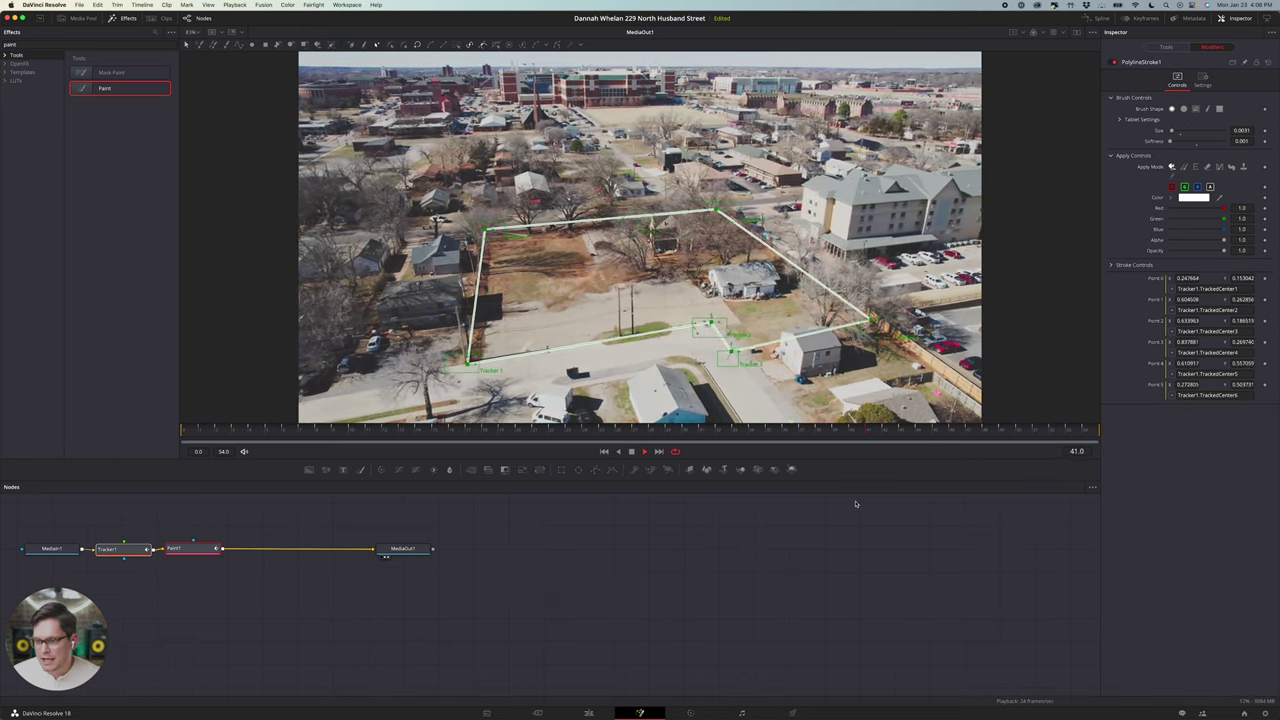
pyautogui.click(1172, 47)
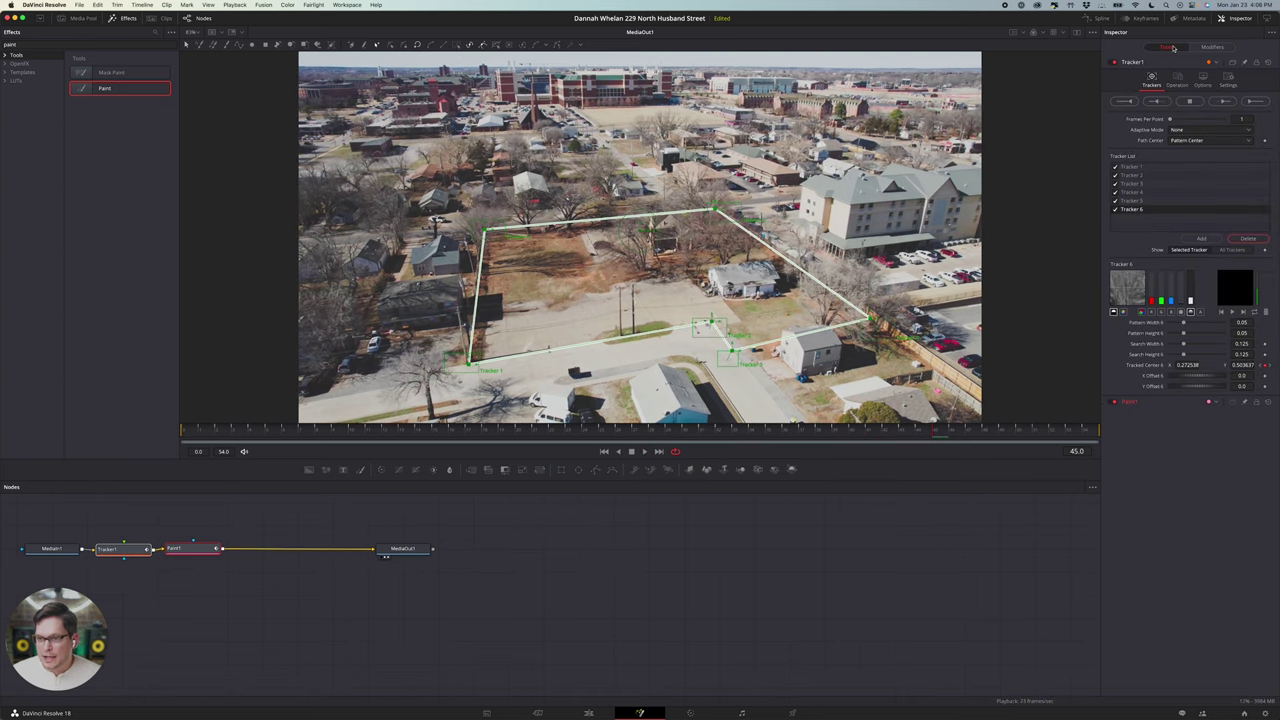
pyautogui.click(180, 536)
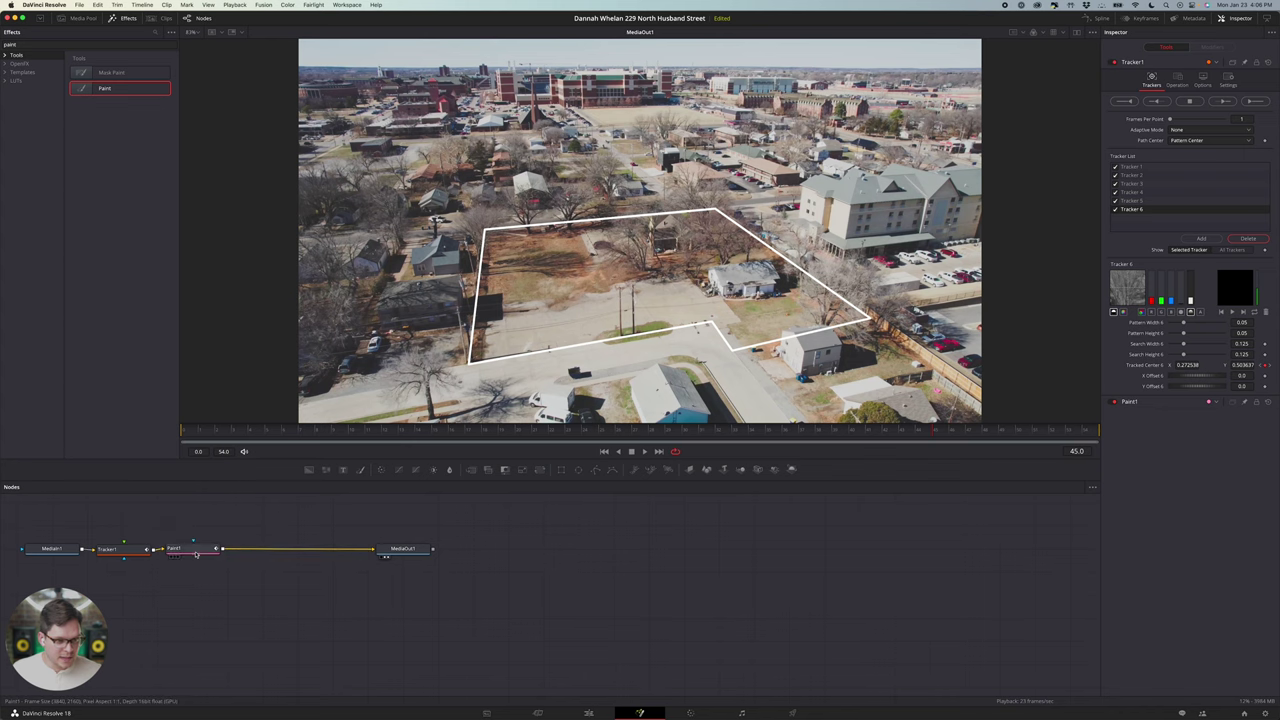
pyautogui.click(178, 548)
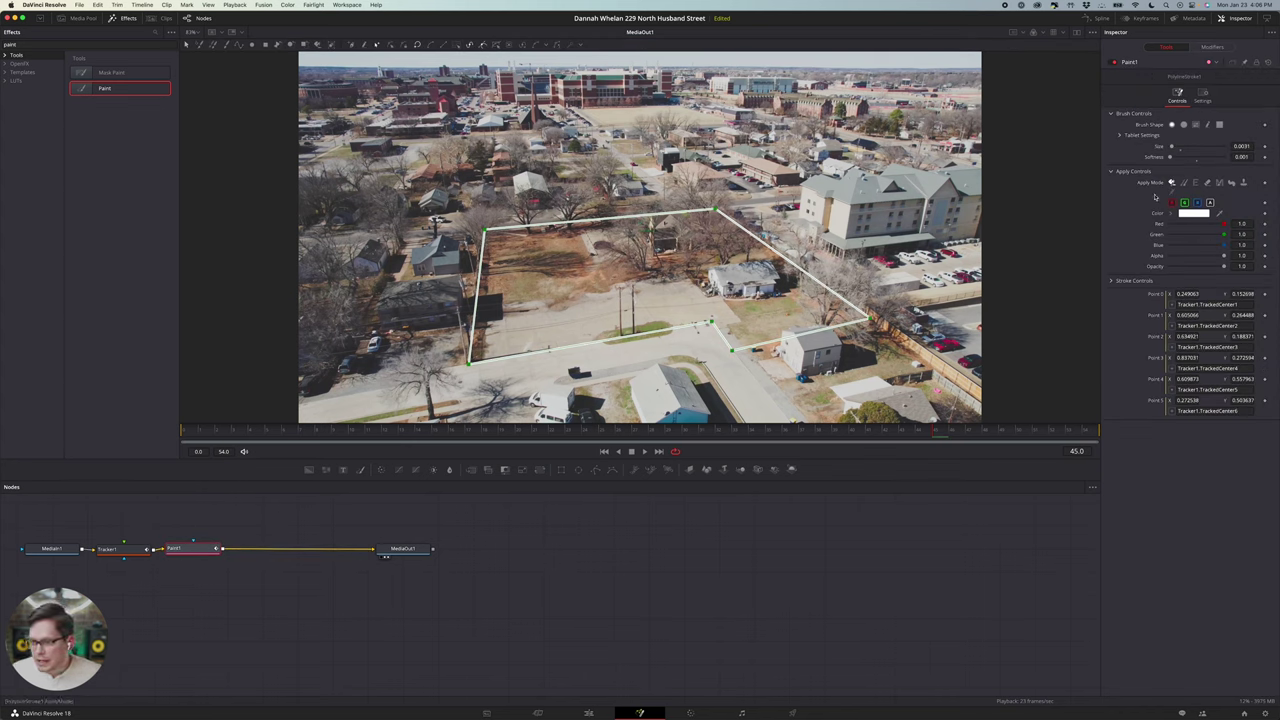
# Step: Keyframe Write On at frame 46 and drag its start to 1.0 at frame 54
pyautogui.click(1111, 281)
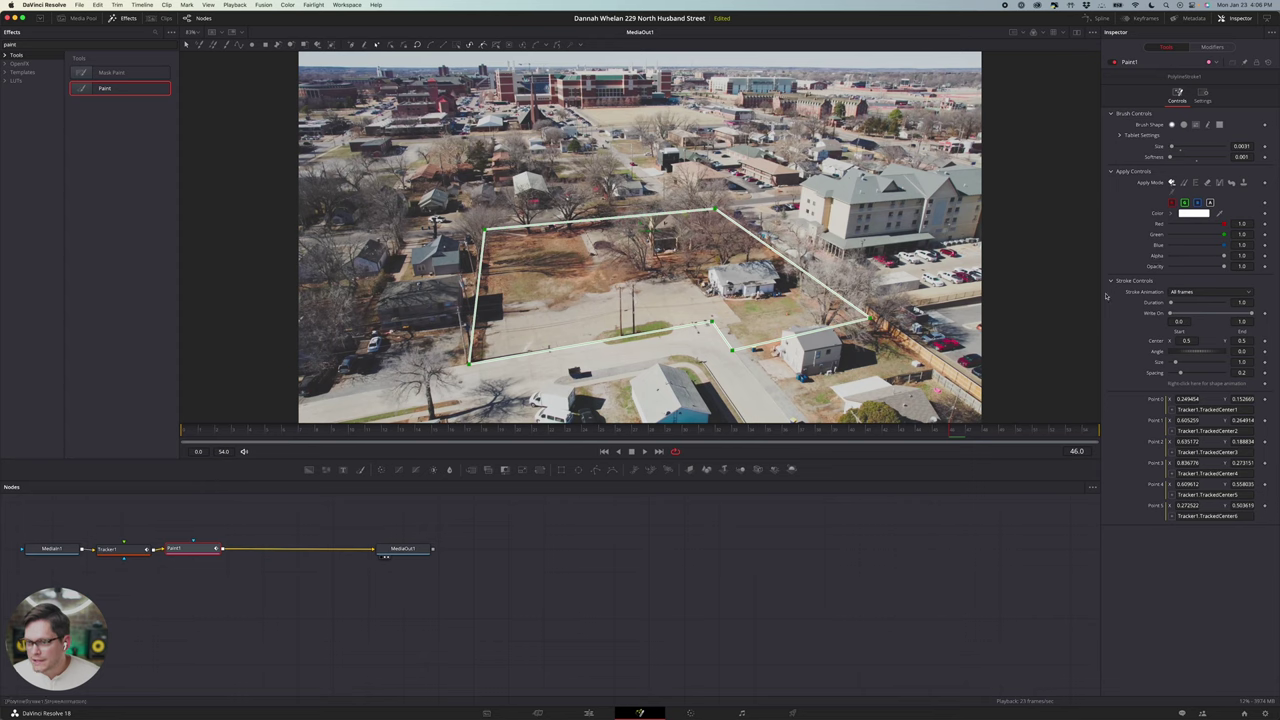
pyautogui.click(1265, 314)
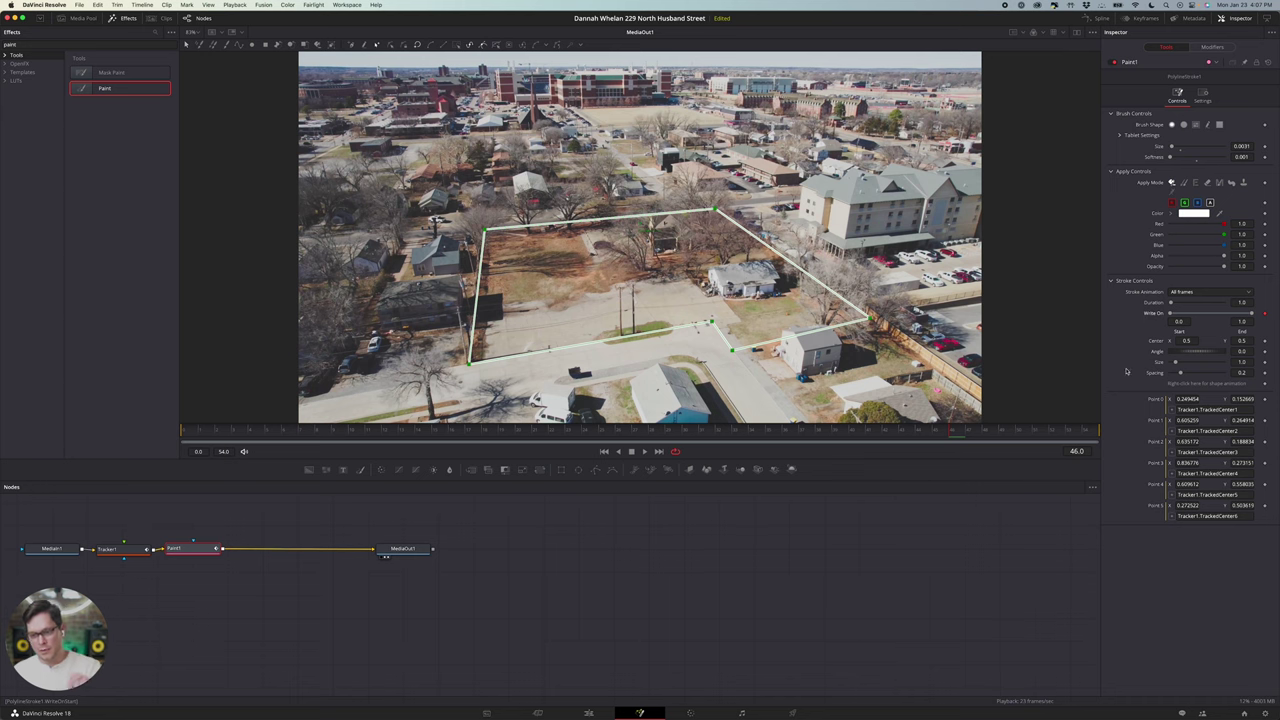
pyautogui.click(1088, 432)
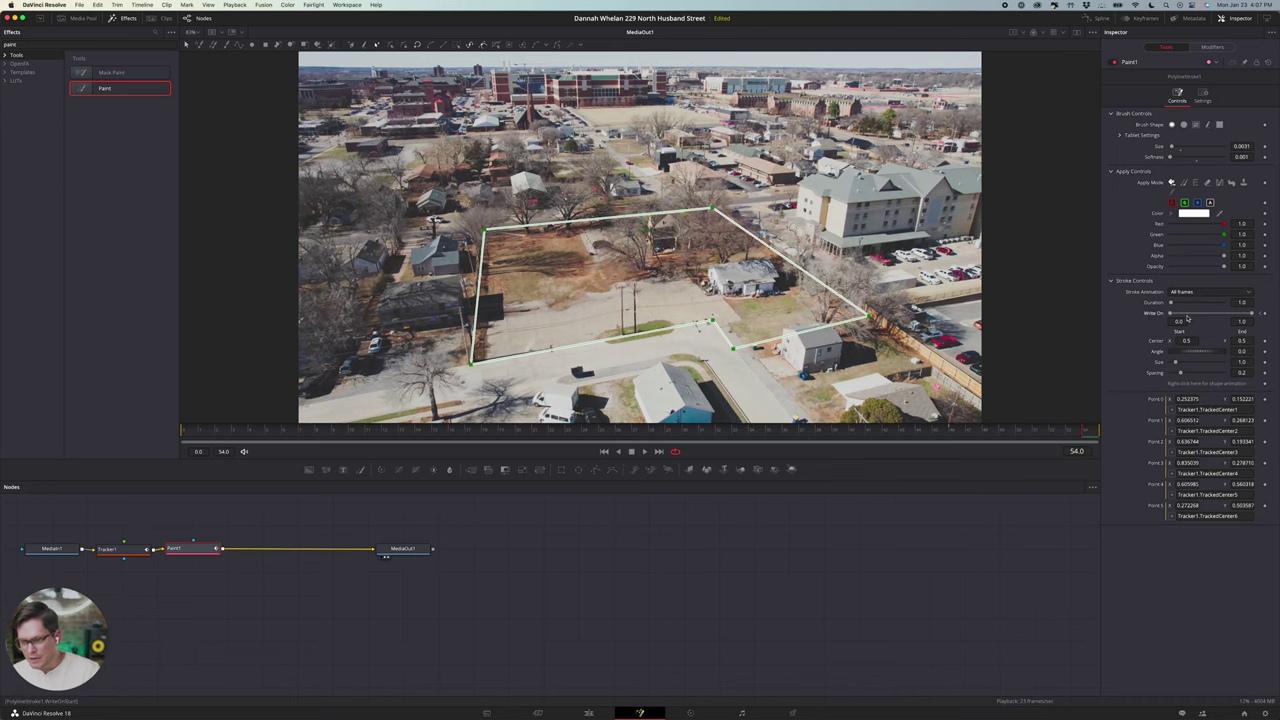
pyautogui.moveTo(1171, 313); pyautogui.dragTo(1262, 316)
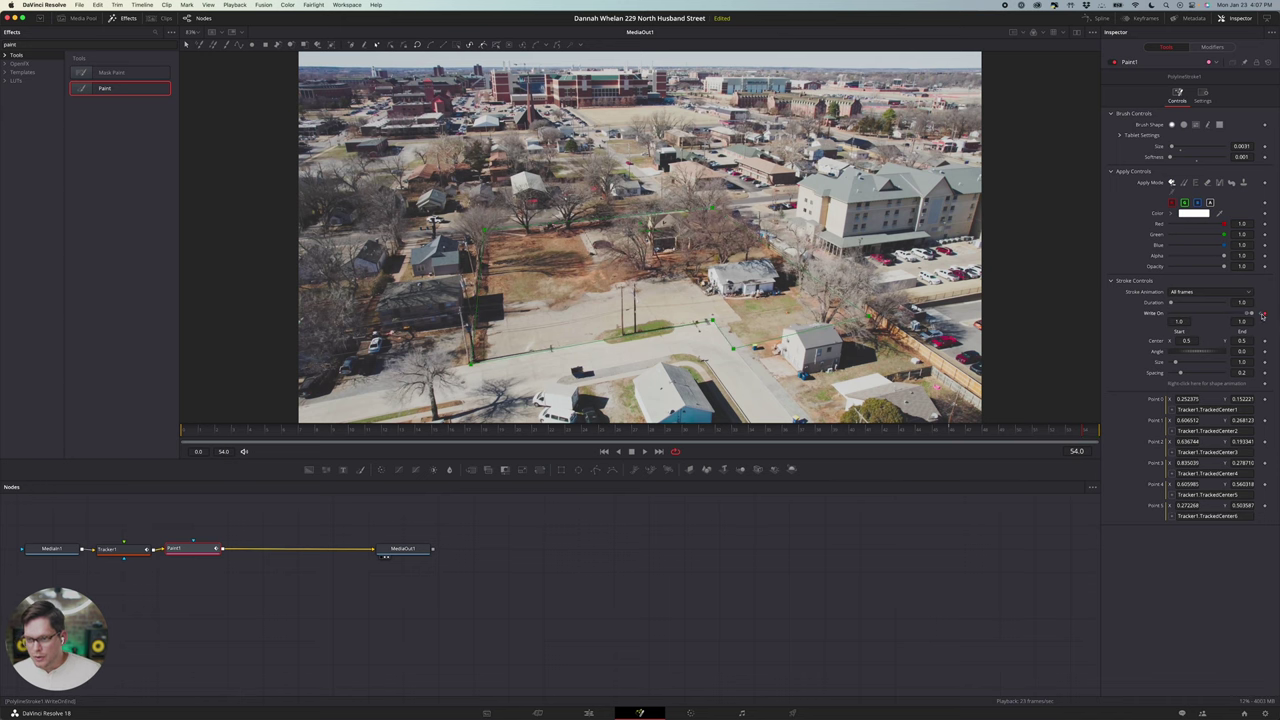
# Step: Play back the write-off animation, then return to the Edit page timeline
pyautogui.press('space')
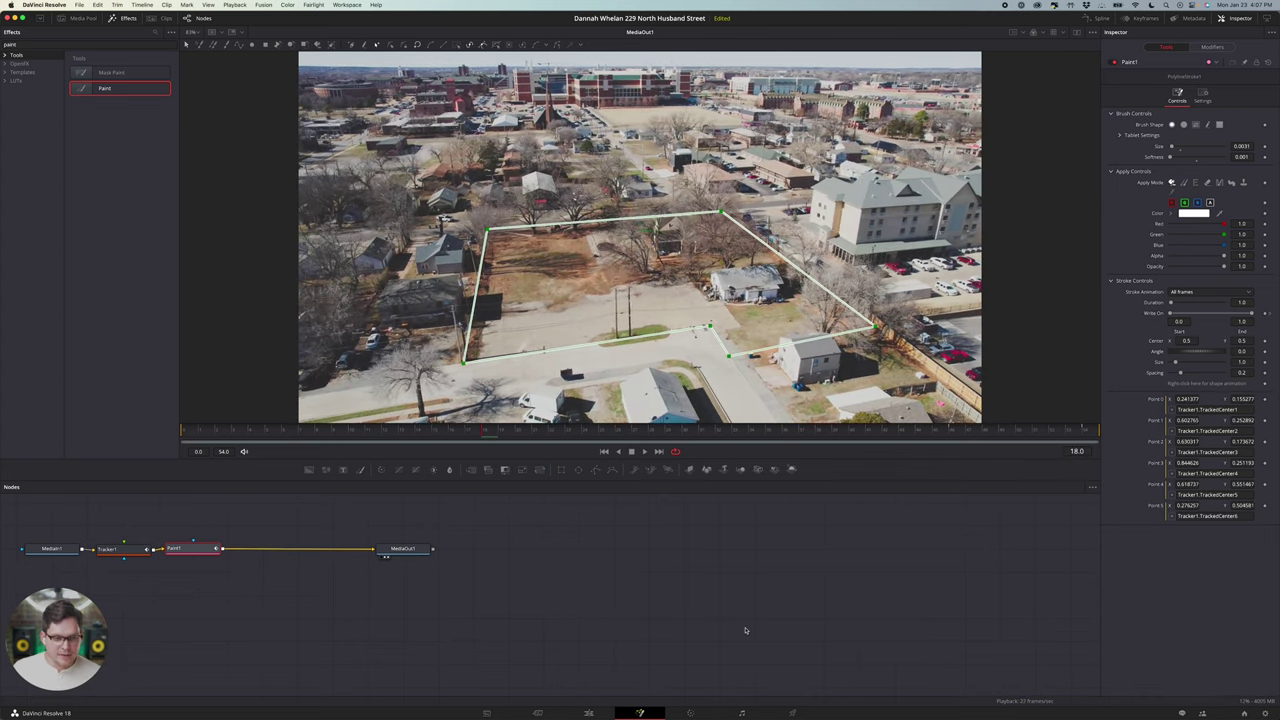
pyautogui.click(629, 616)
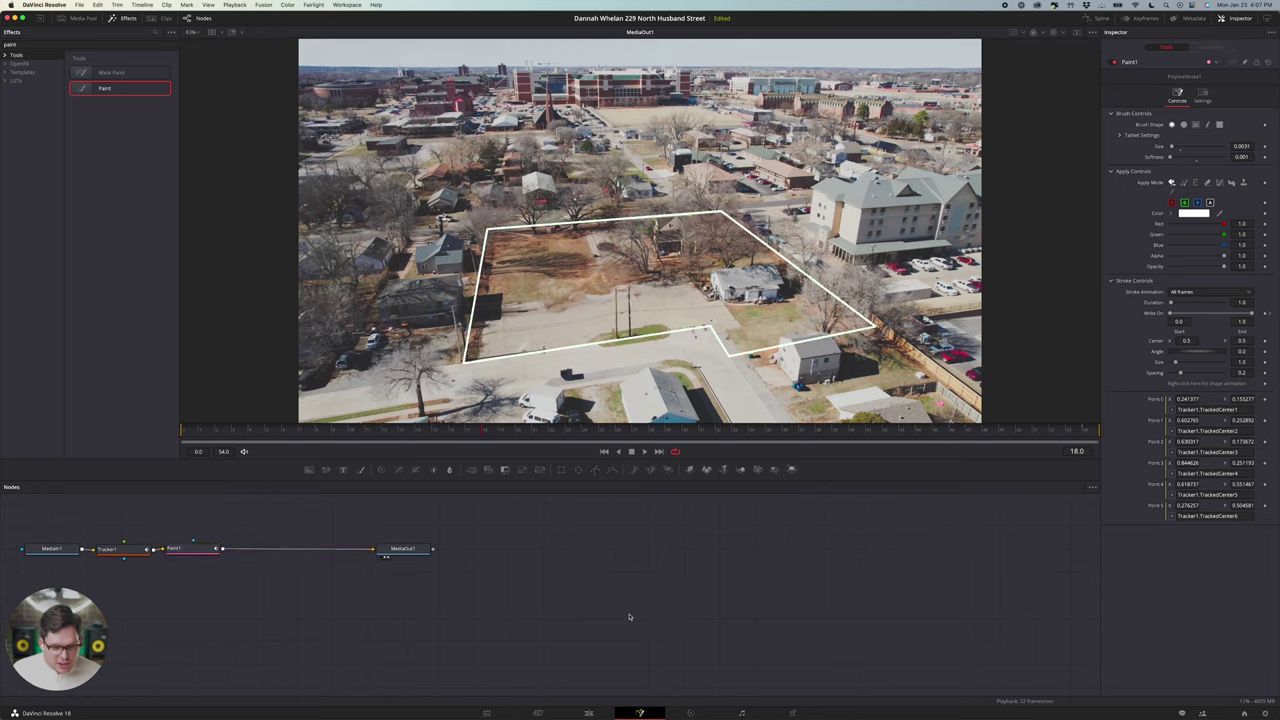
pyautogui.click(589, 713)
pyautogui.press('j')
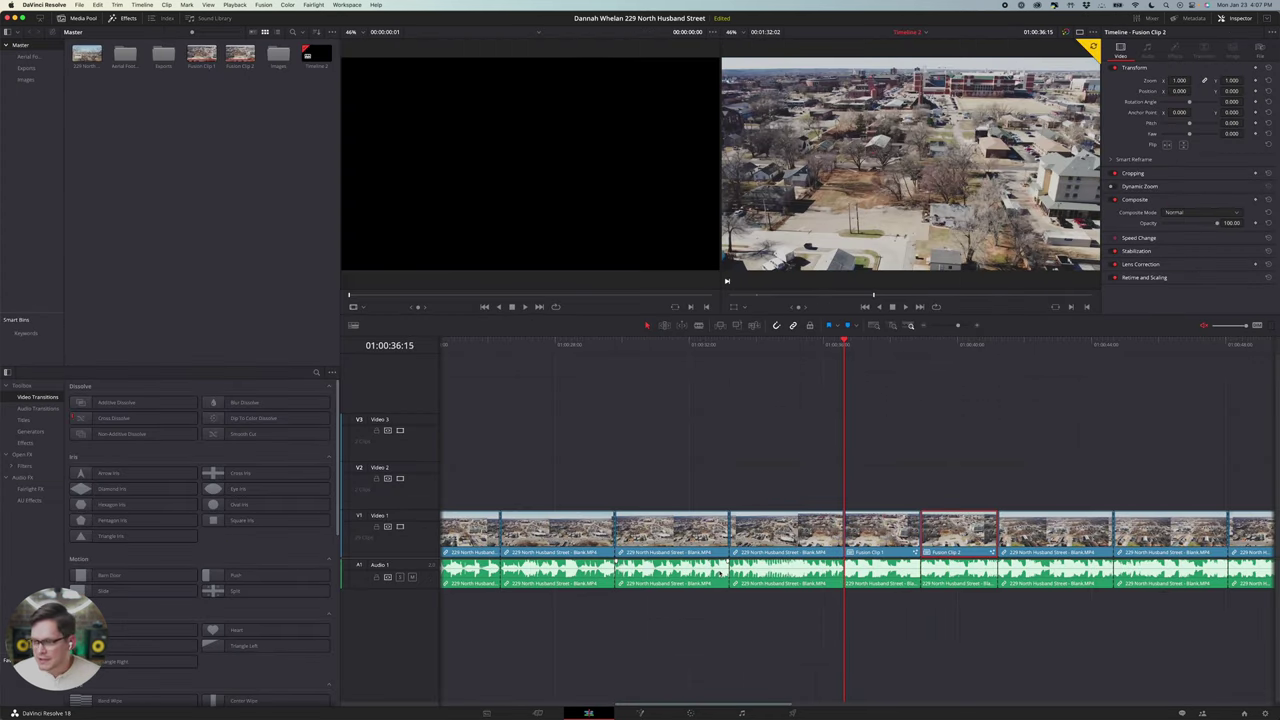
pyautogui.press('l')
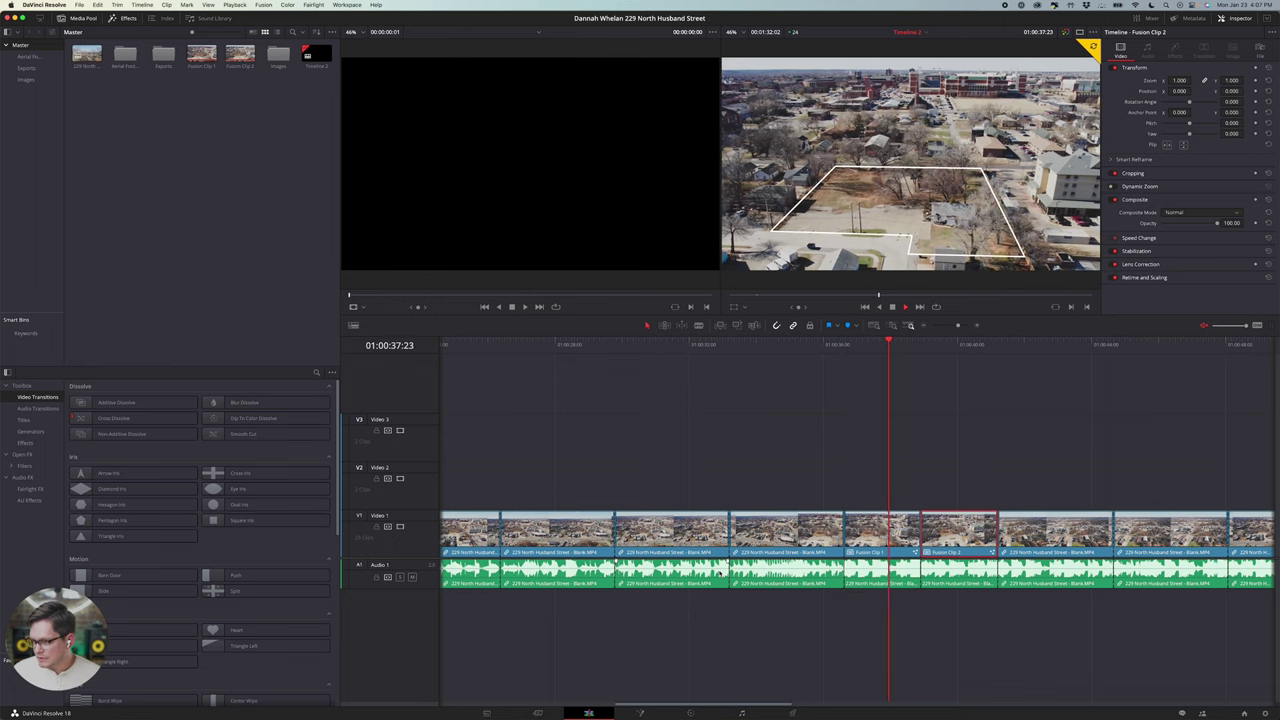
pyautogui.press('k')
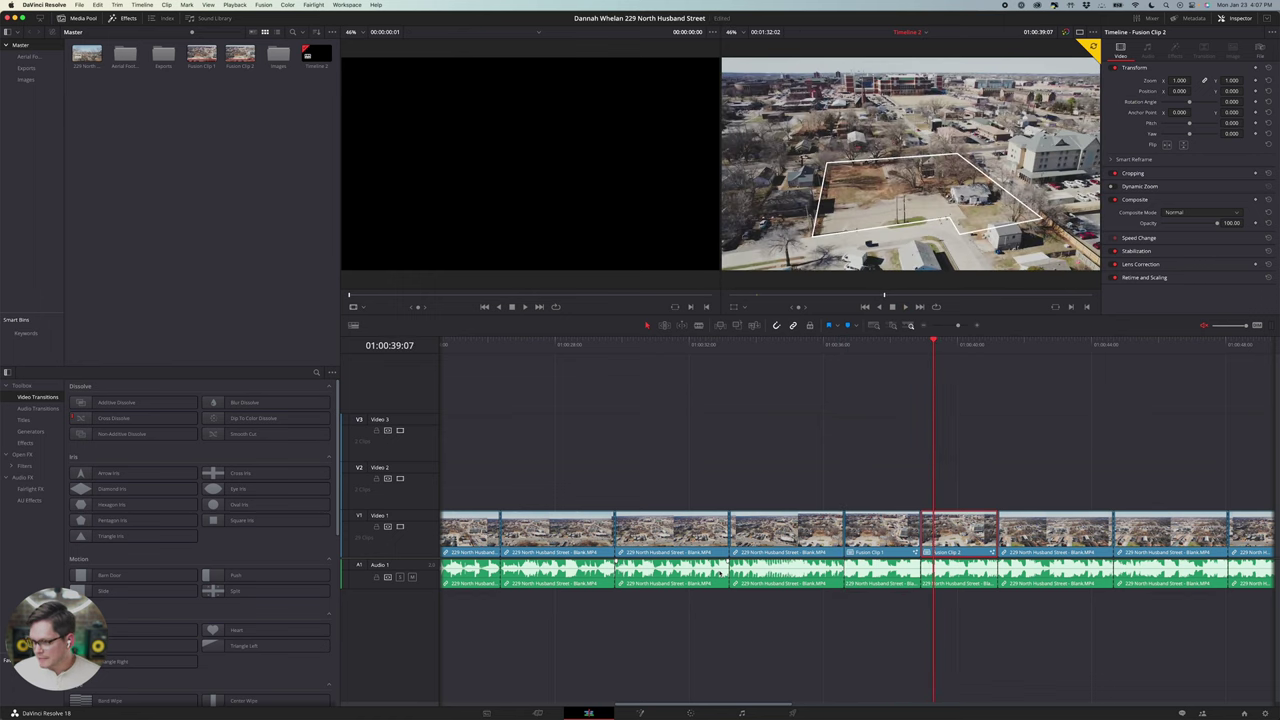
pyautogui.press('l')
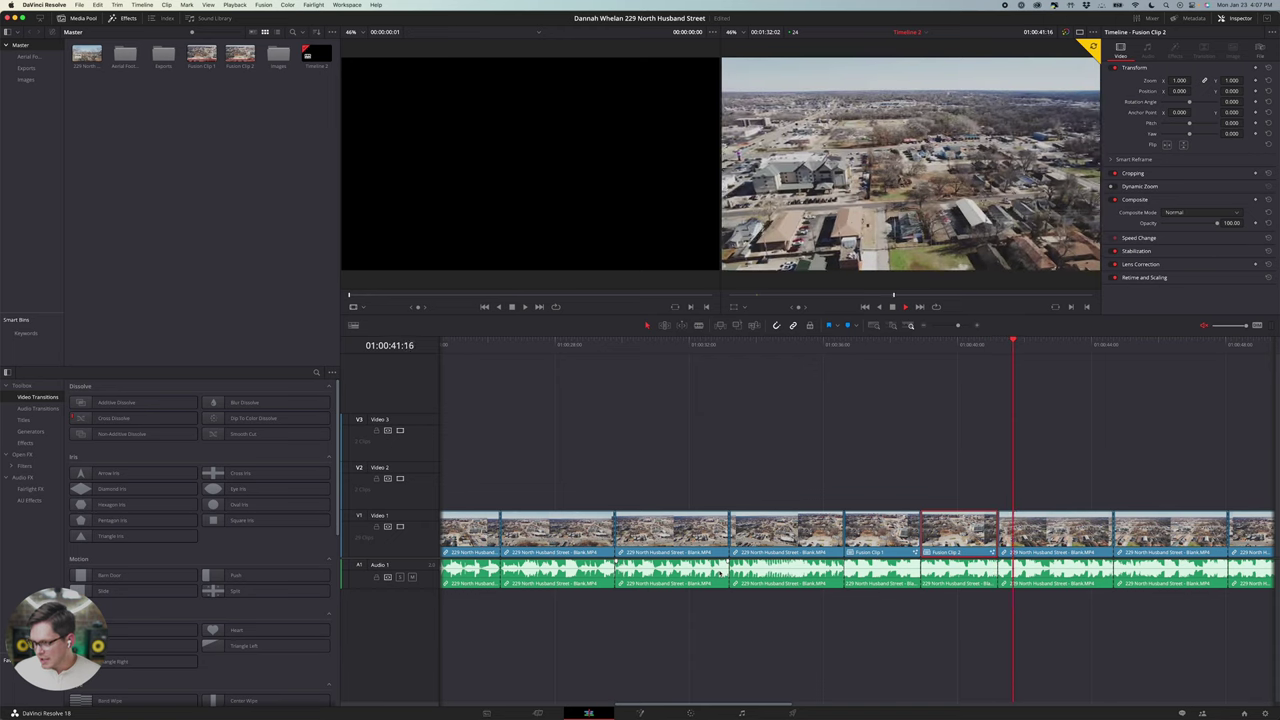